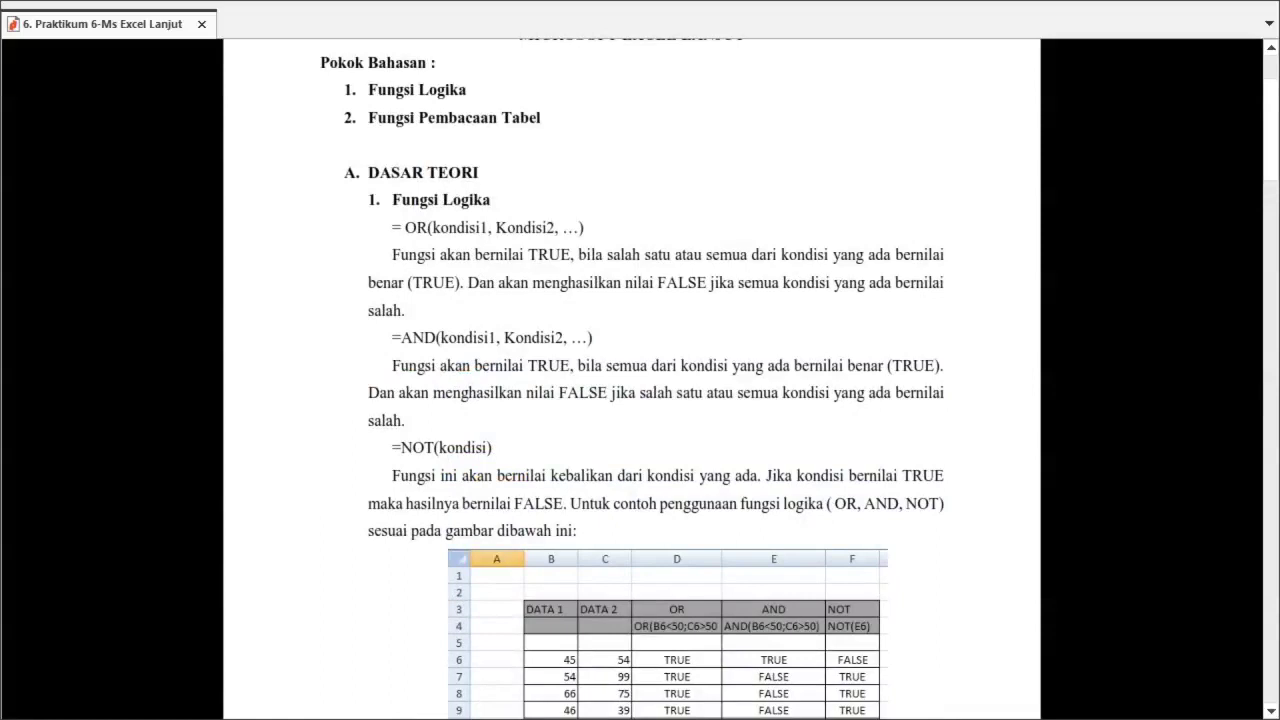
Leave the PDF's full-screen view and switch to the Praktikum 6 Excel workbook in Excel.
key("Escape")
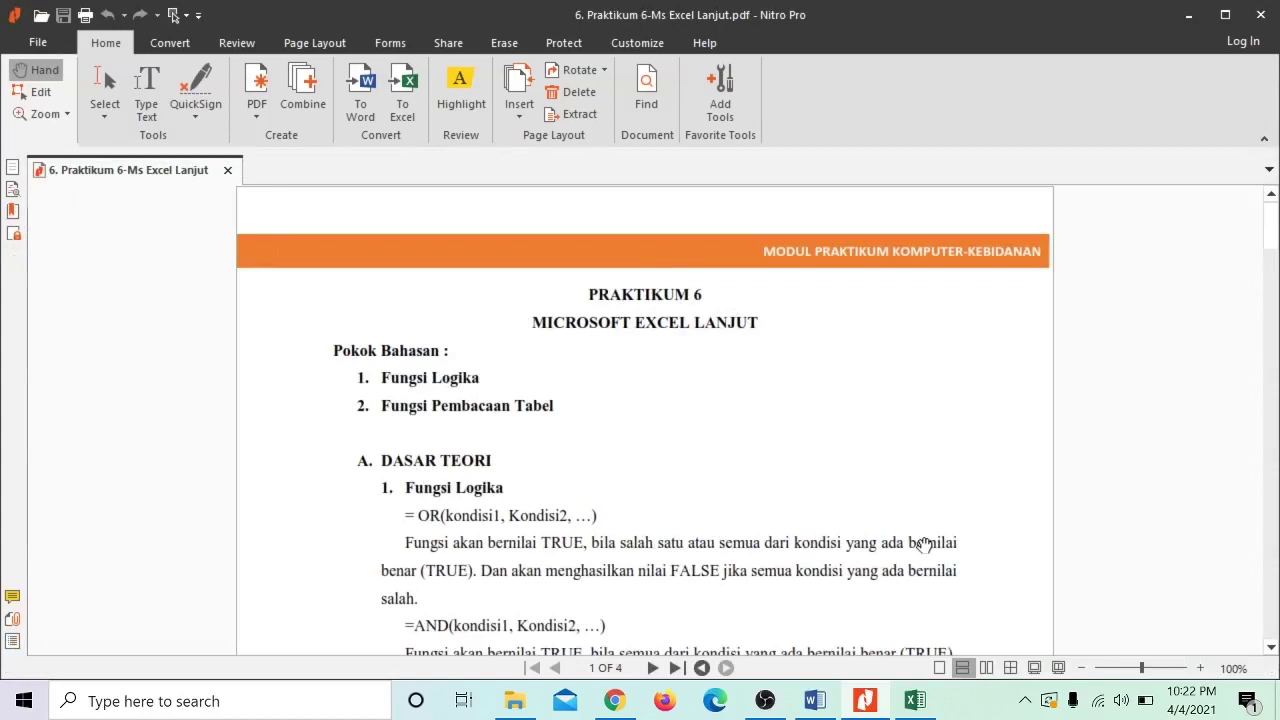
left_click(915, 701)
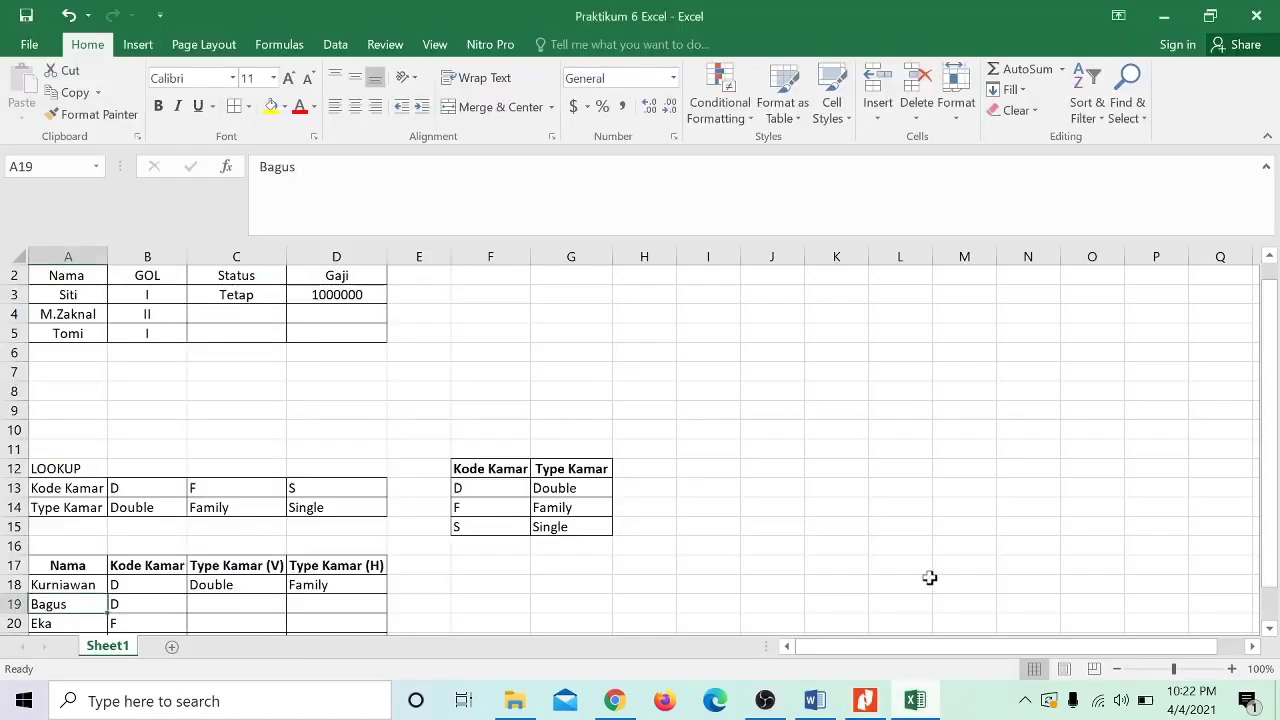
left_click(892, 469)
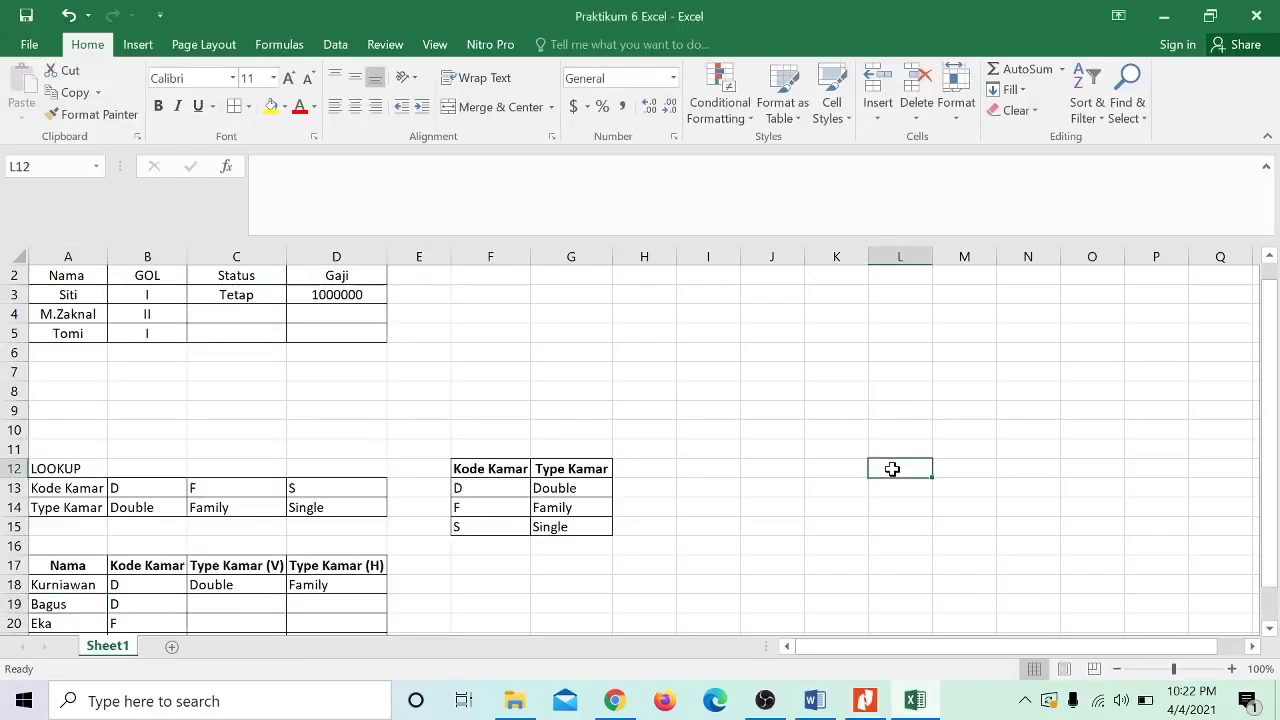
Make the IF title in cell A1 bold.
key("Up")
key("Up")
key("Up")
key("Up")
key("Up")
key("Up")
key("Up")
key("Up")
key("Up")
key("Up")
key("Up")
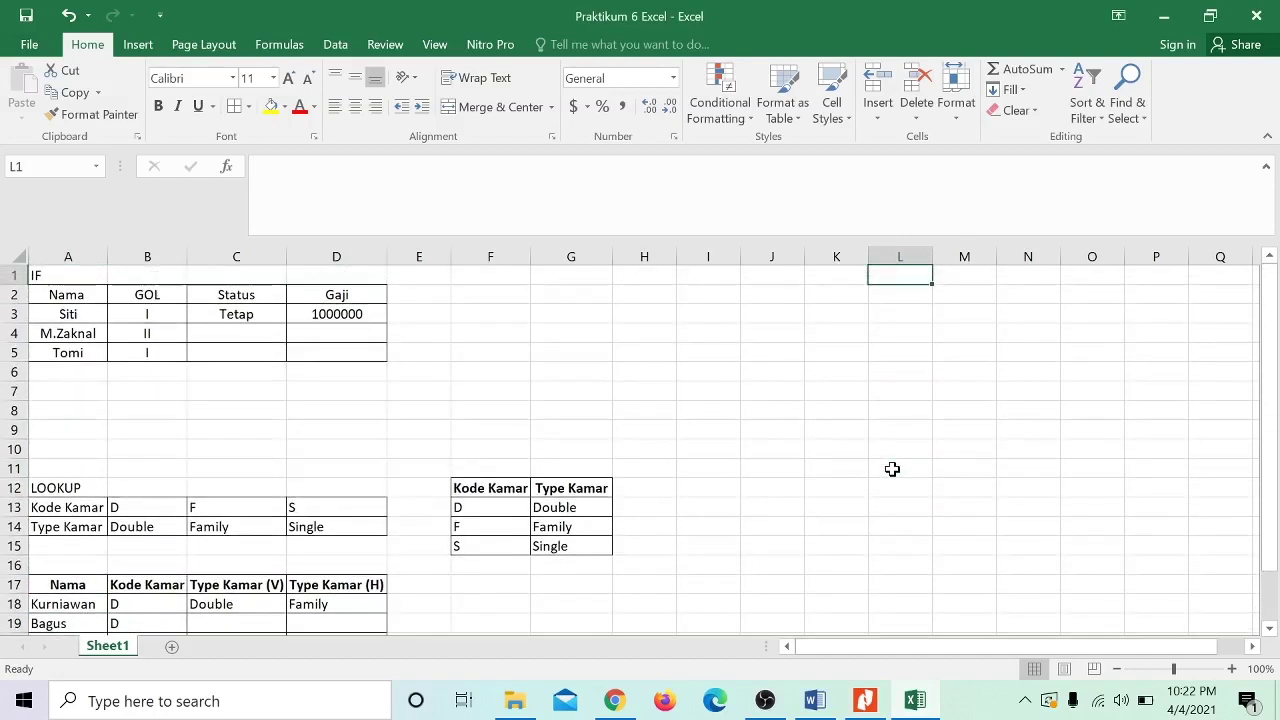
key("Left")
key("Left")
key("Left")
key("Left")
key("Left")
key("Left")
key("Left")
key("Left")
key("Left")
key("Left")
key("Left")
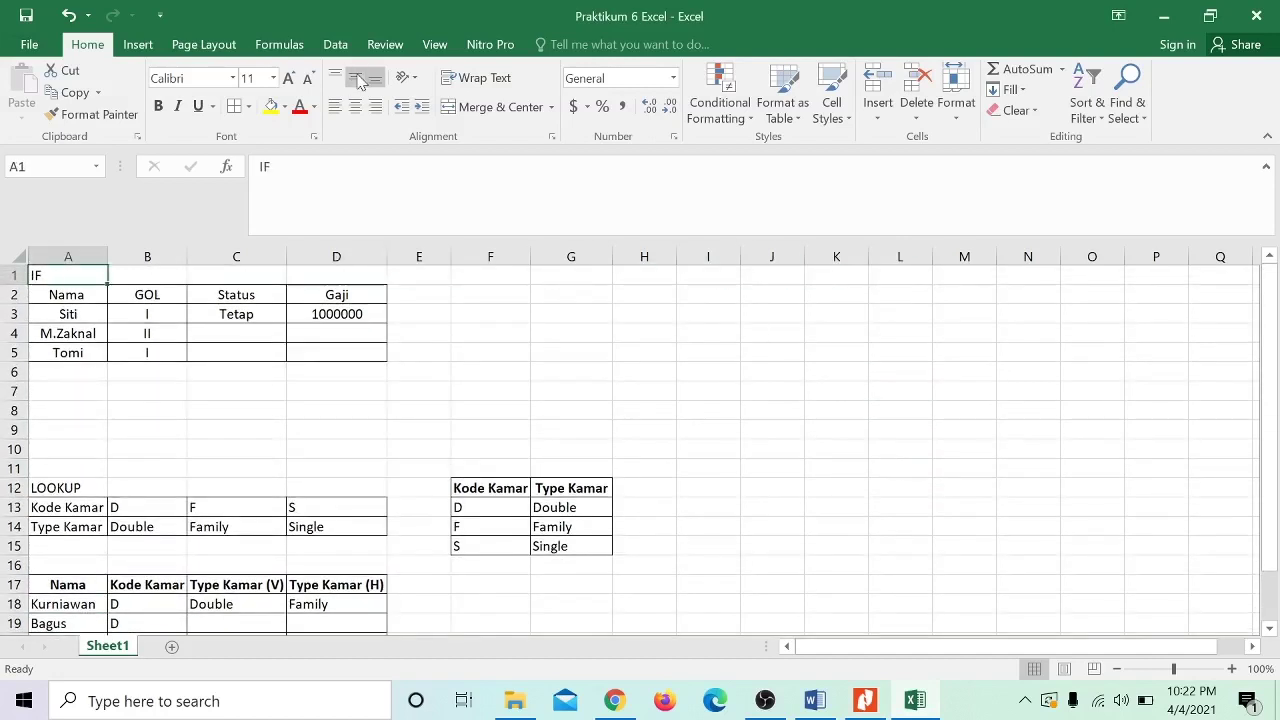
left_click(158, 106)
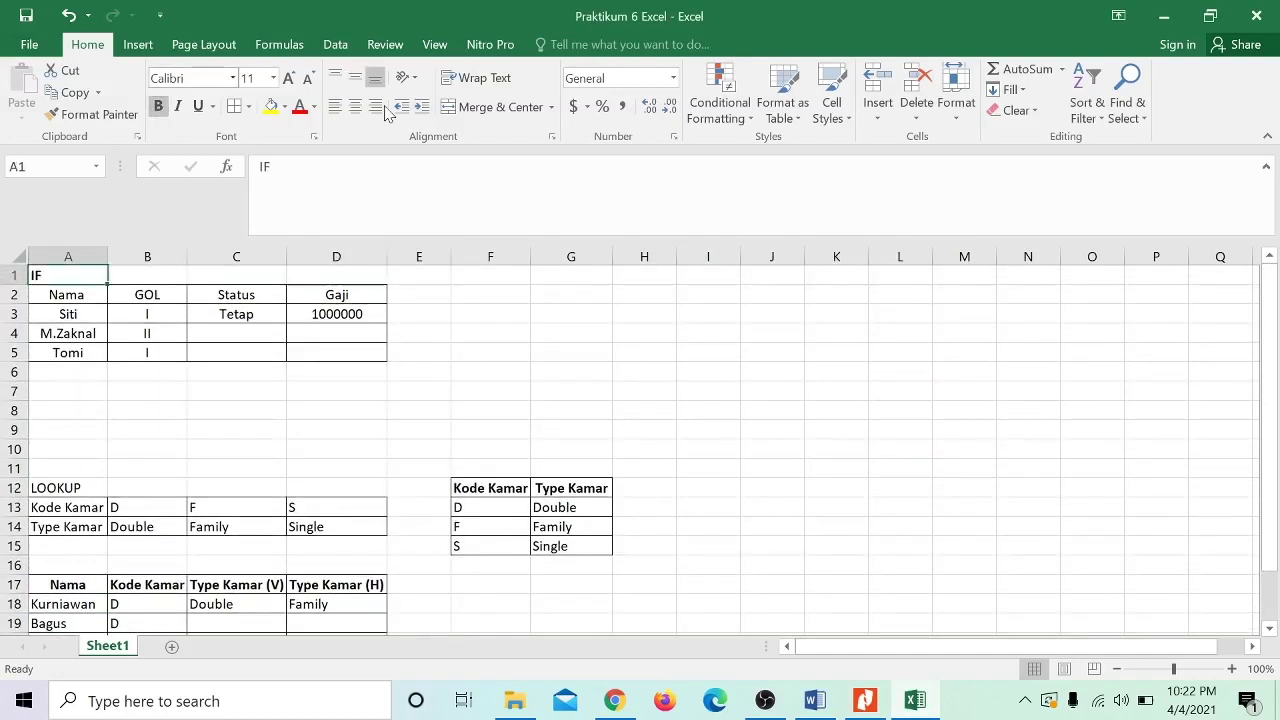
left_click(661, 442)
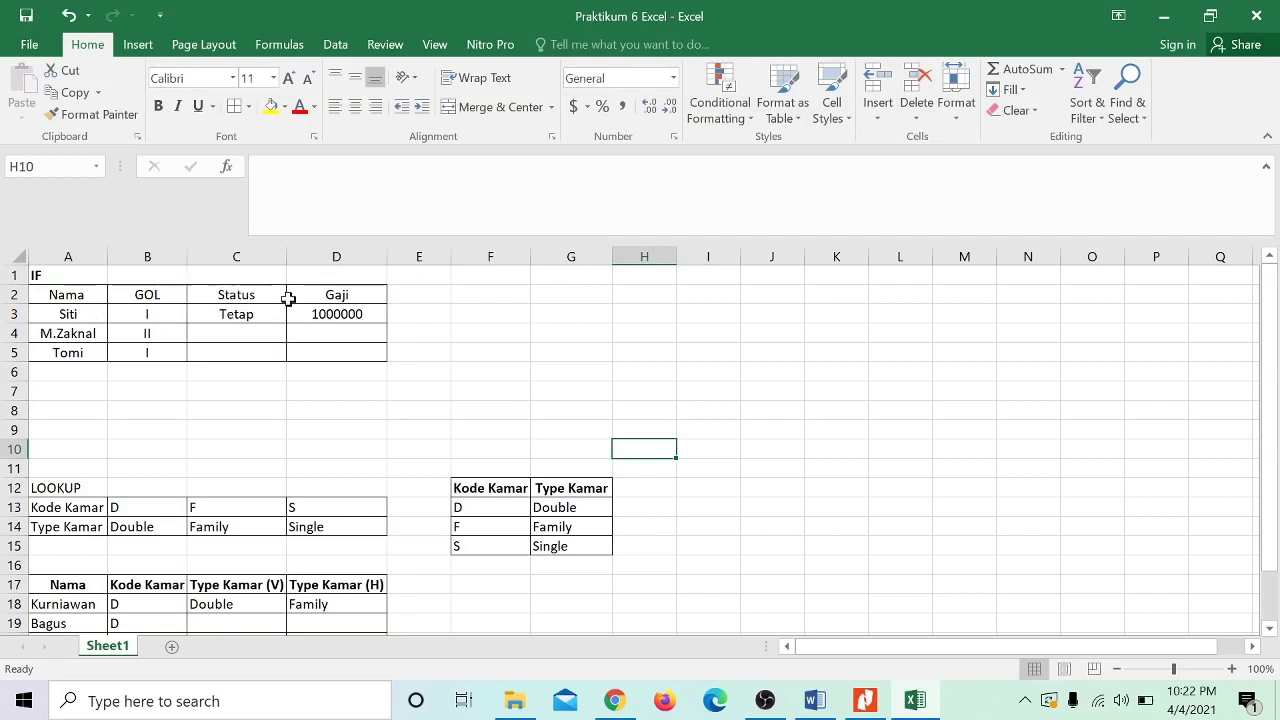
Examine the IF formulas for Status in C3 and Gaji in D3, including the arguments of the Status formula.
left_click(240, 314)
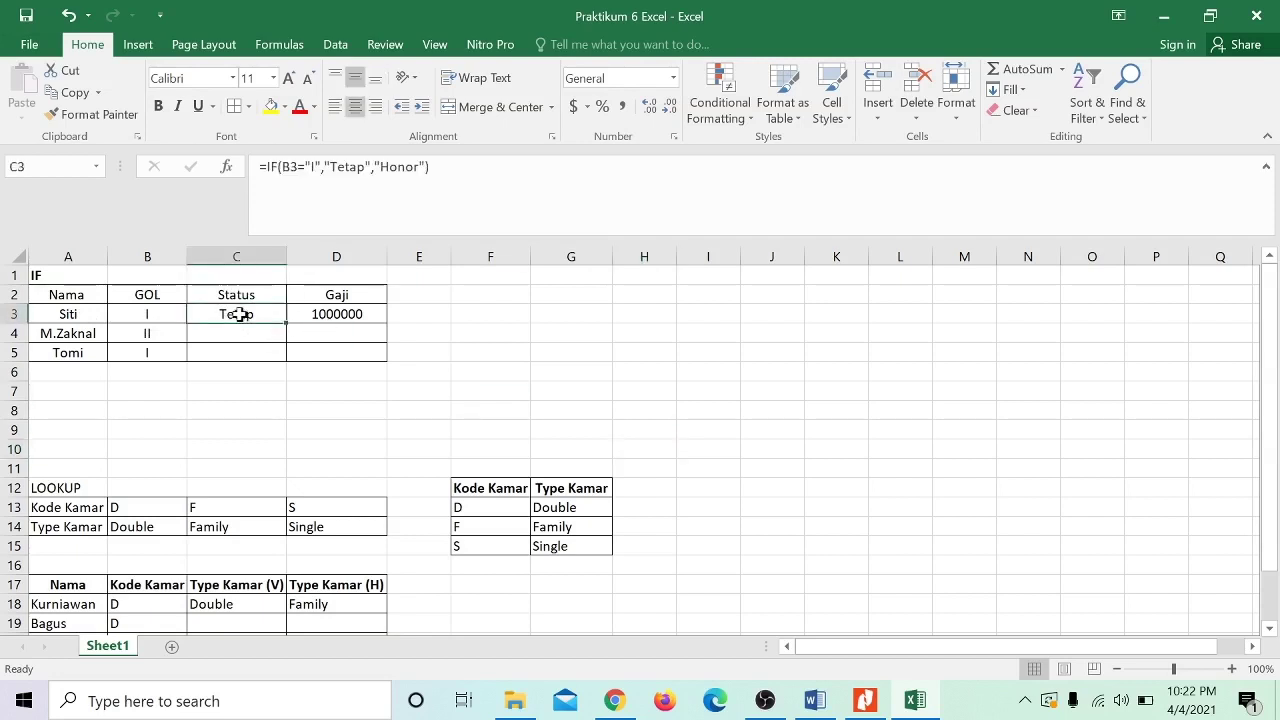
left_click(357, 314)
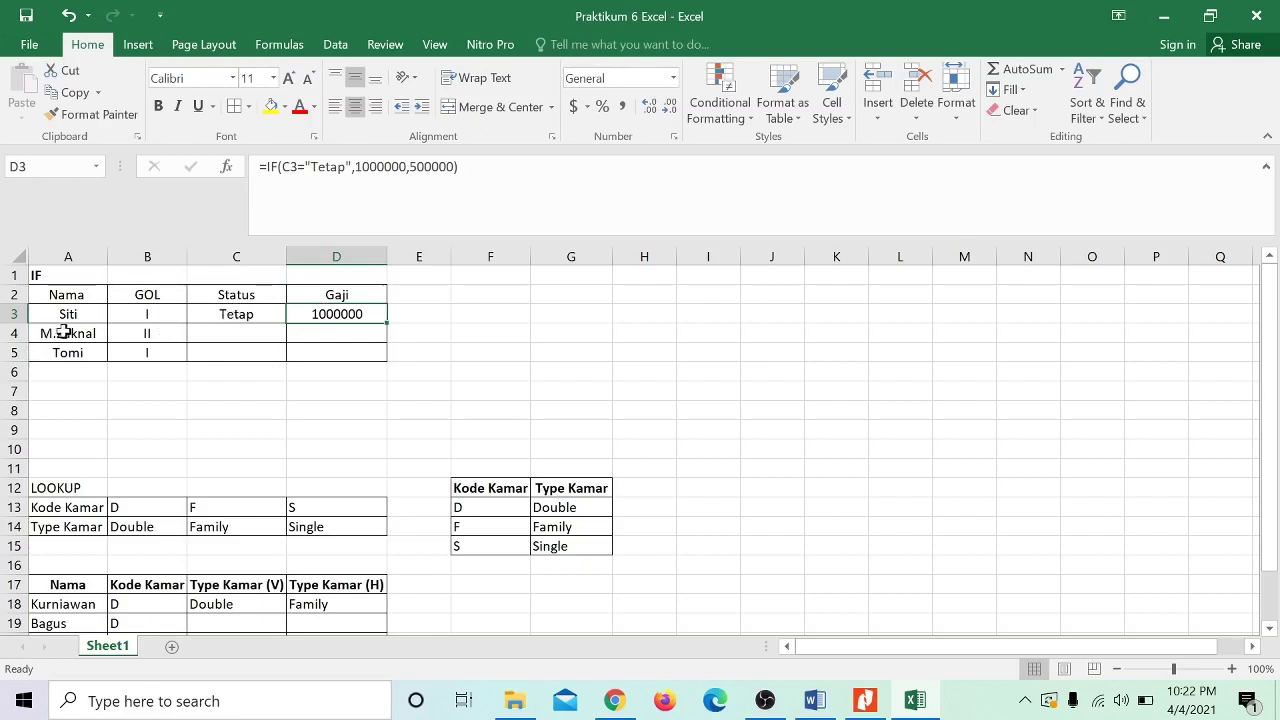
left_click(237, 318)
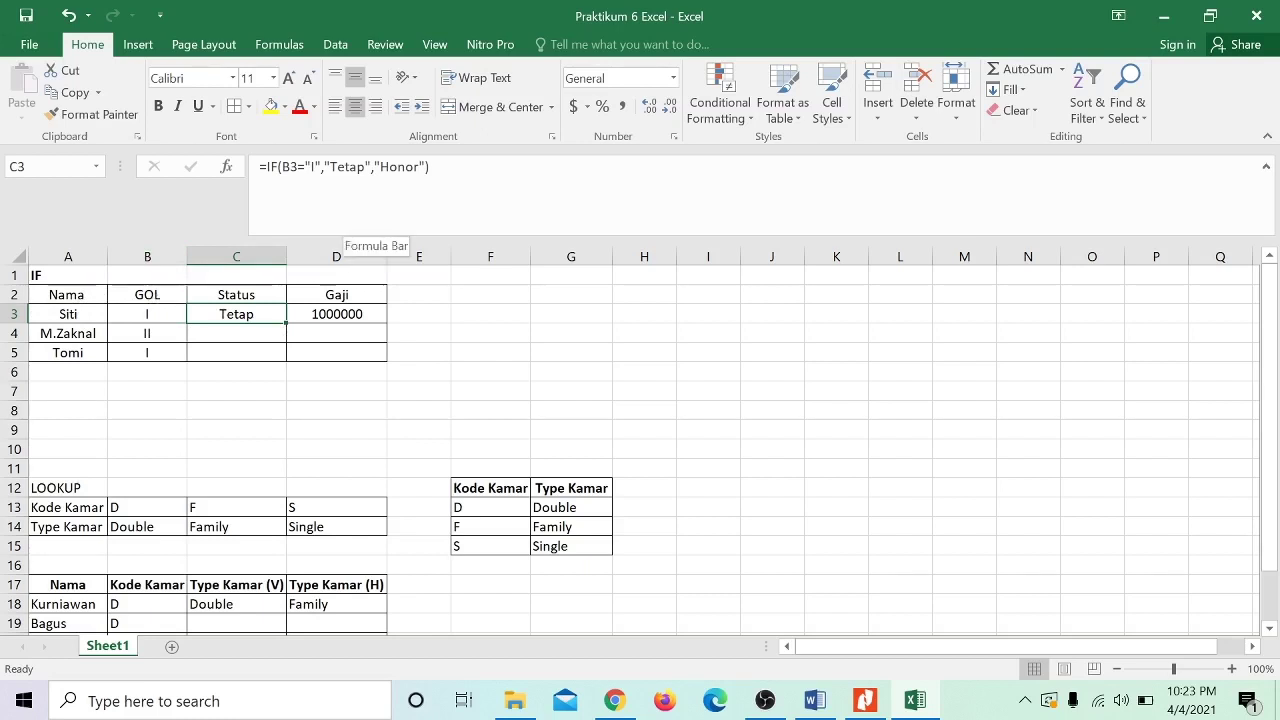
key("F2")
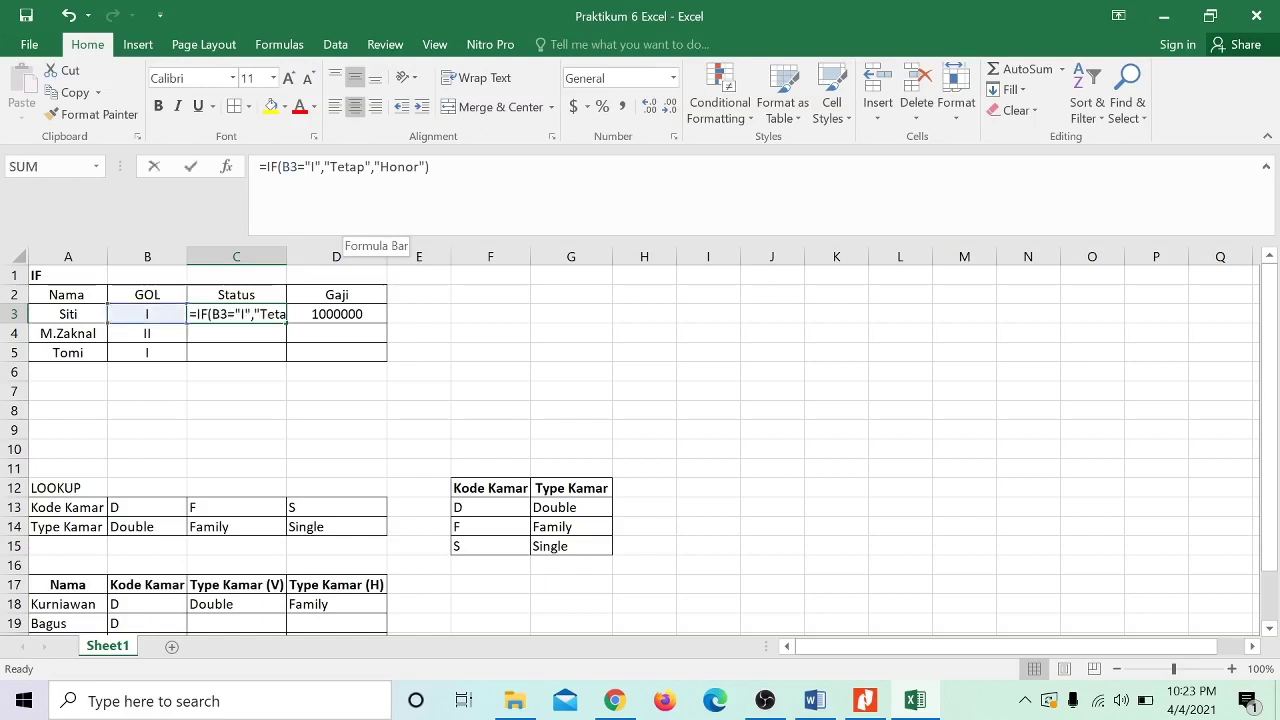
left_click(372, 166)
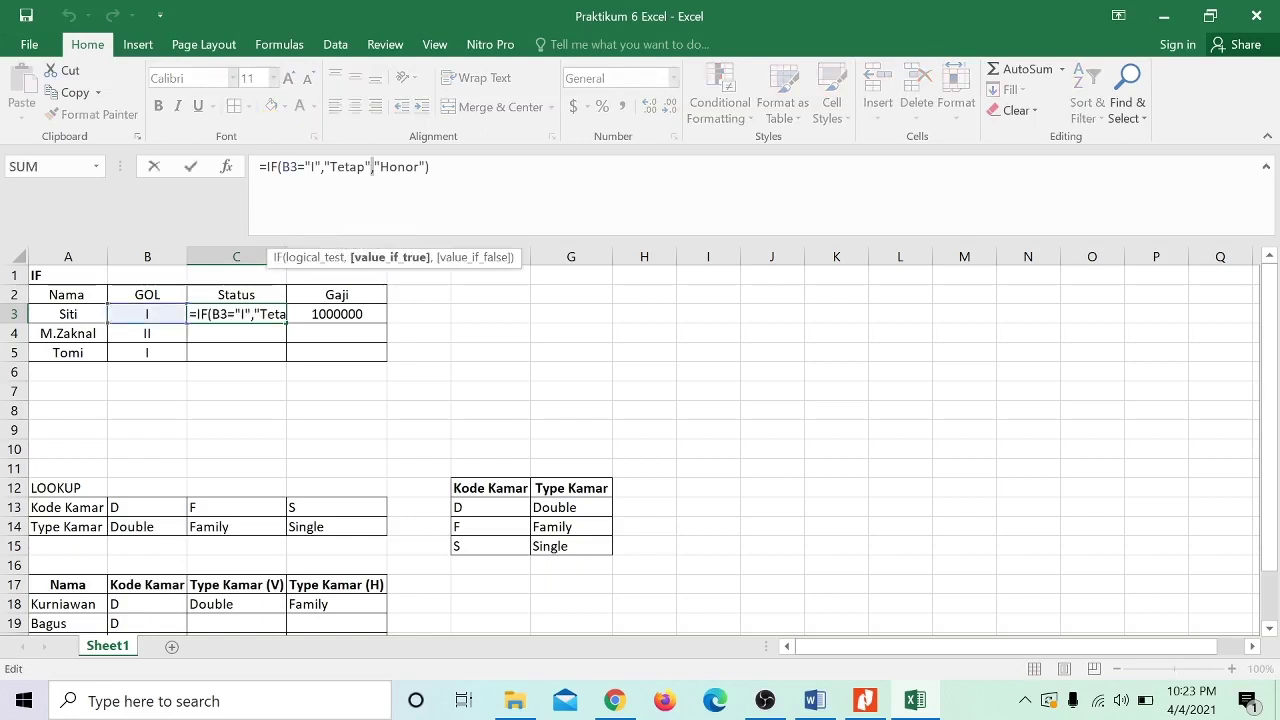
left_click(414, 167)
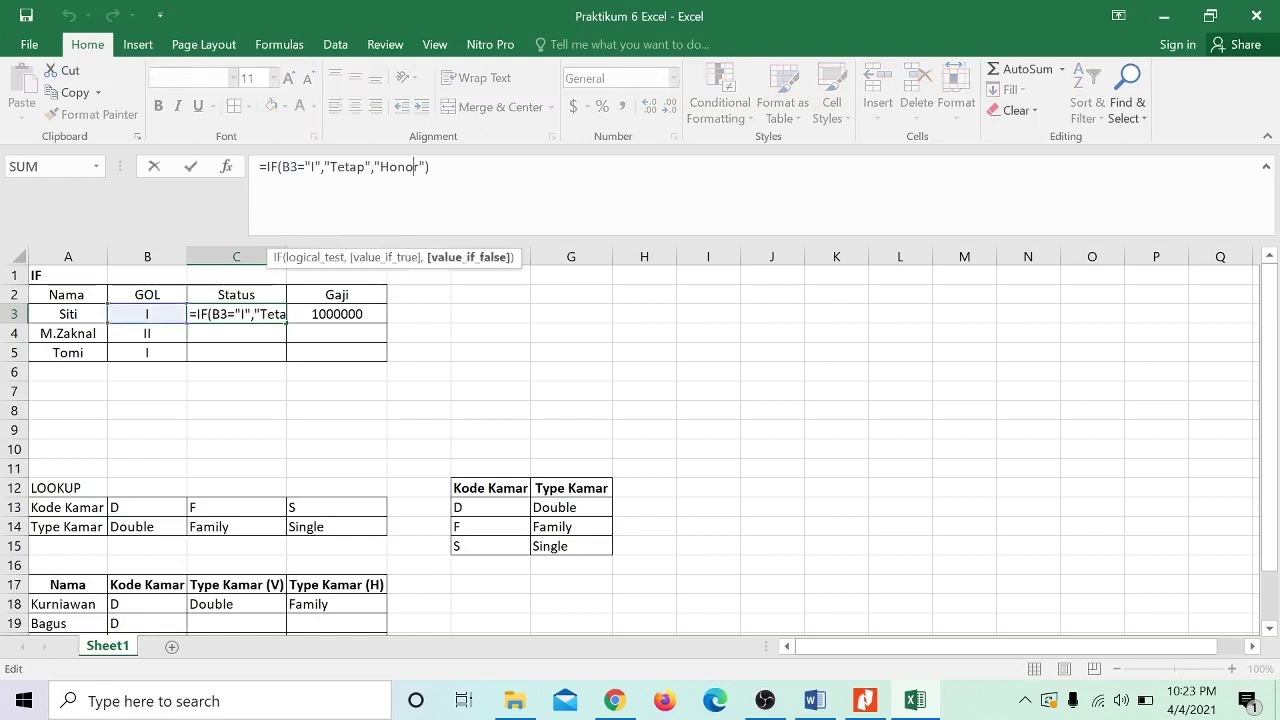
left_click(289, 334)
Copy the Status IF formula from C3 into C4.
left_click(259, 314)
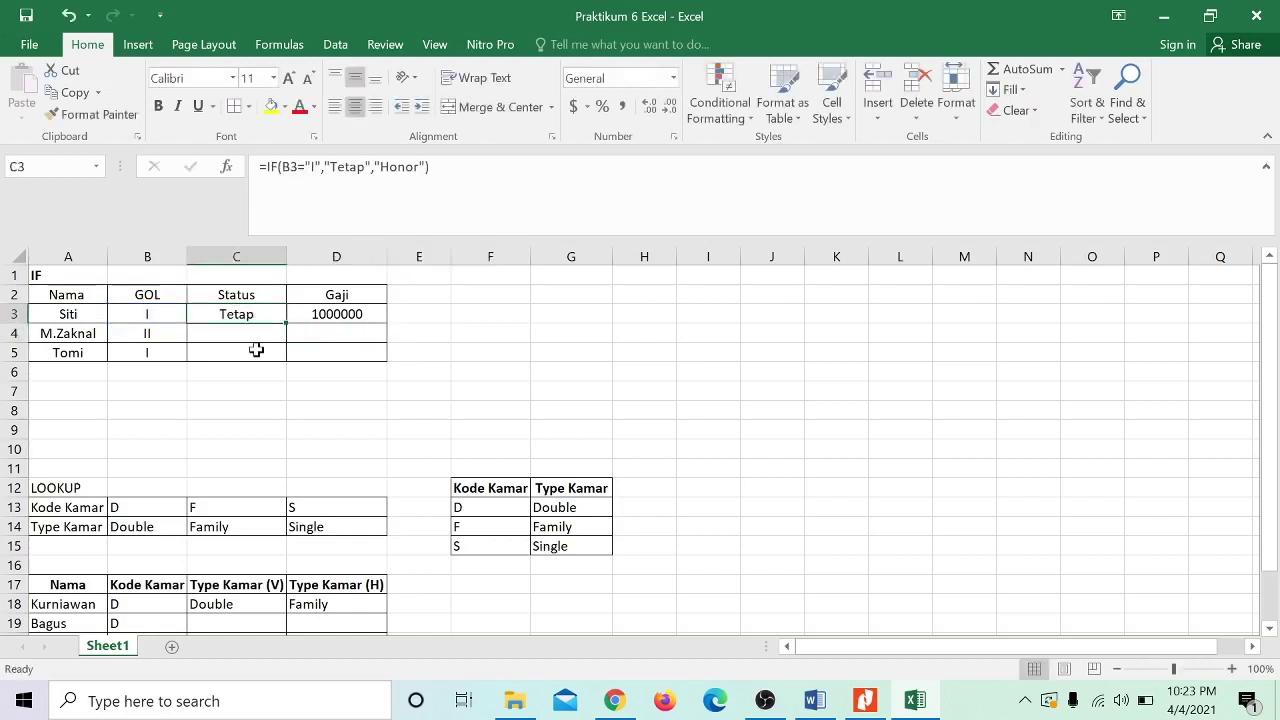
key("ctrl+c")
key("Down")
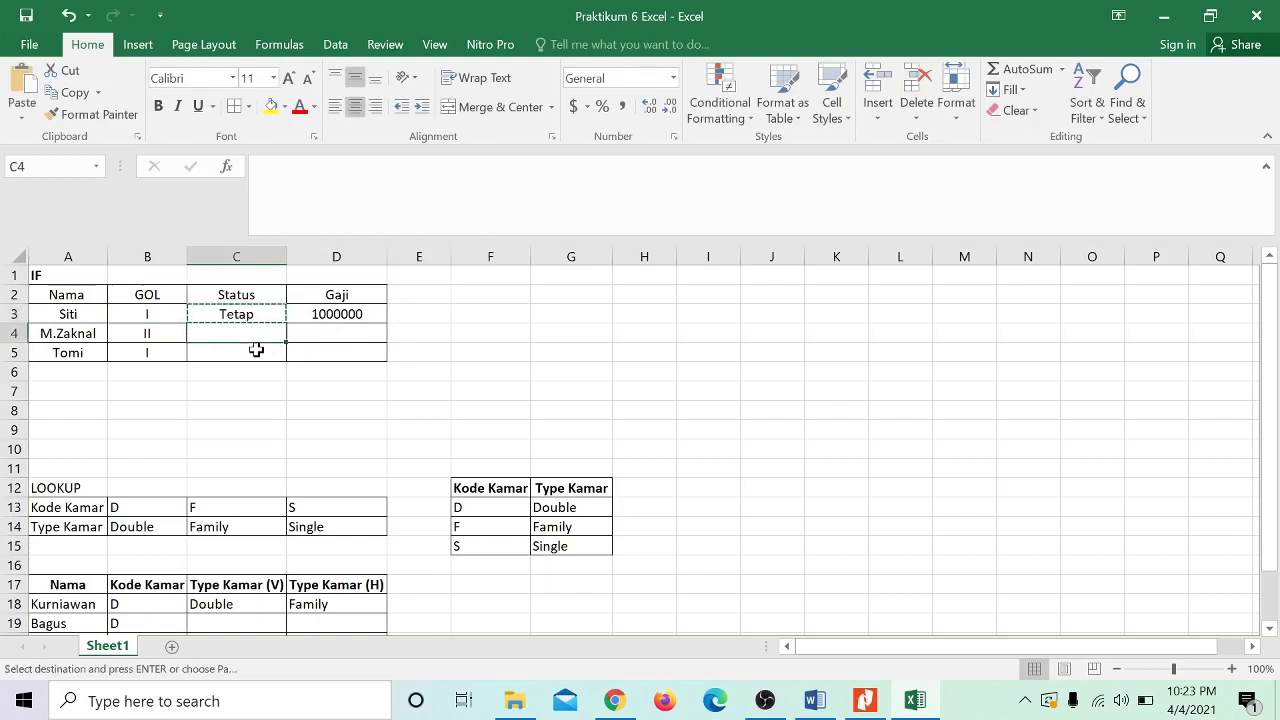
key("ctrl+v")
left_click(664, 390)
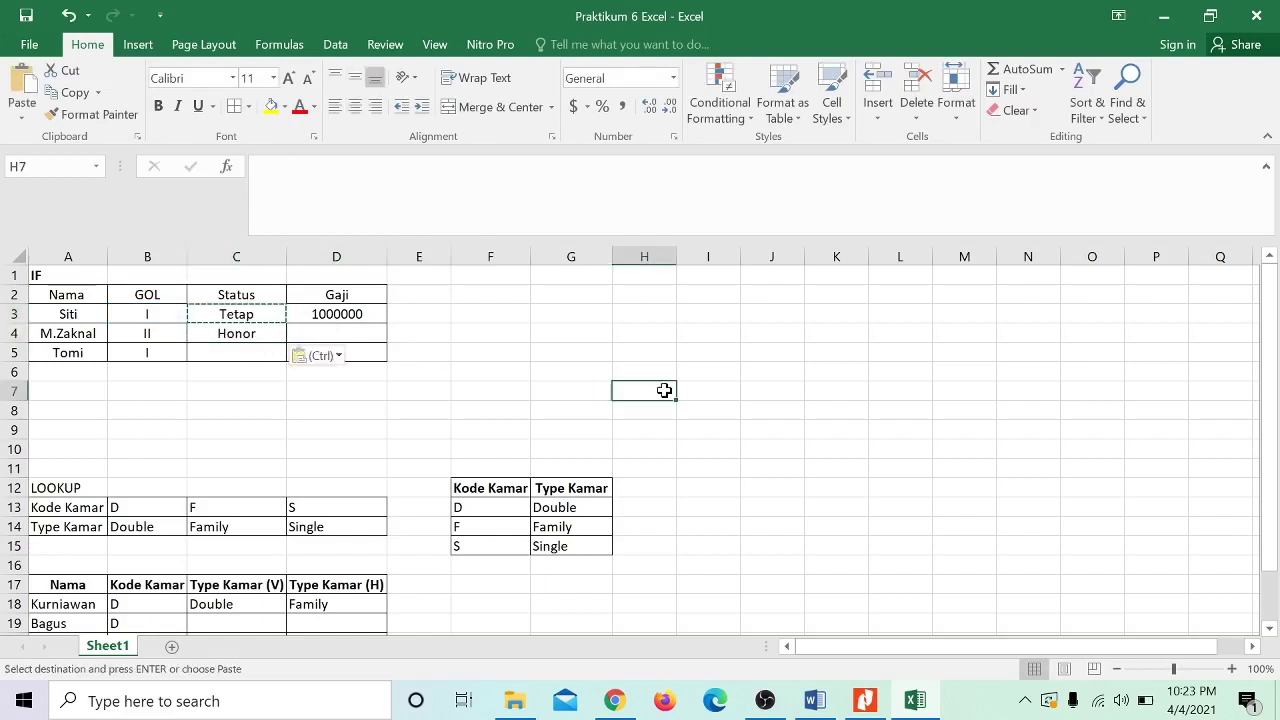
Review the Status formula in C4 and copy it into C5.
left_click(232, 334)
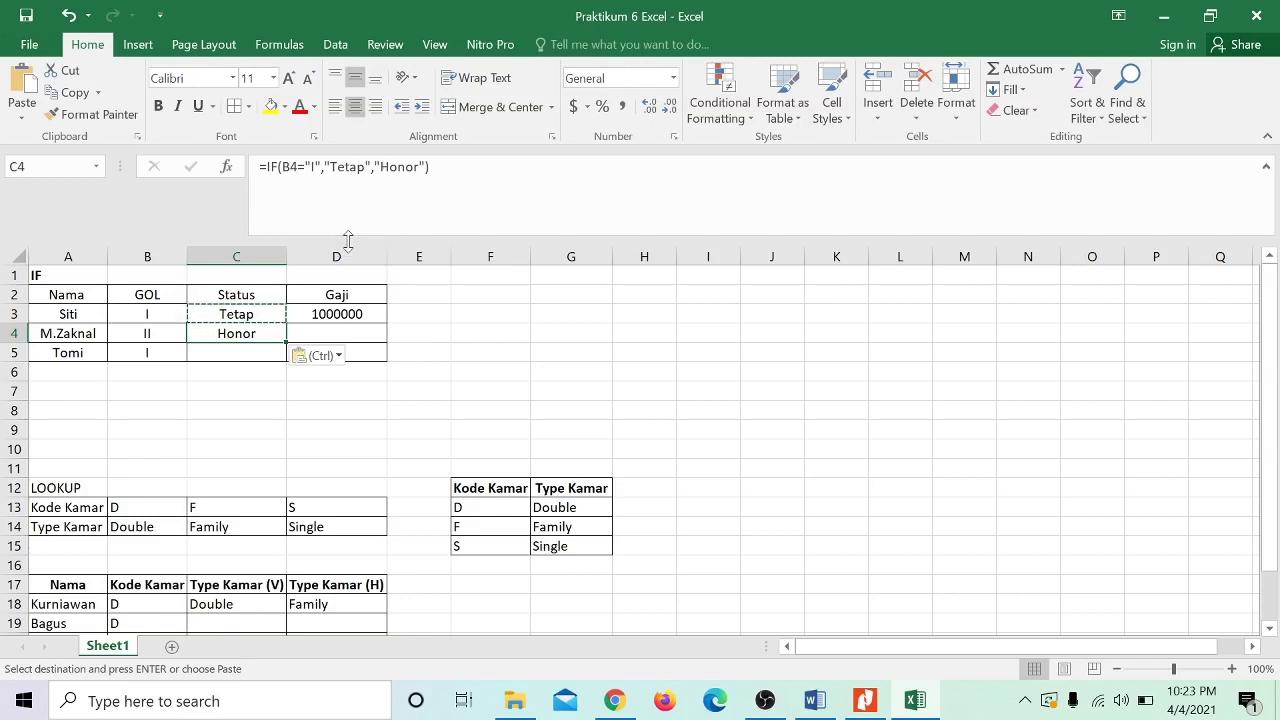
left_click(273, 355)
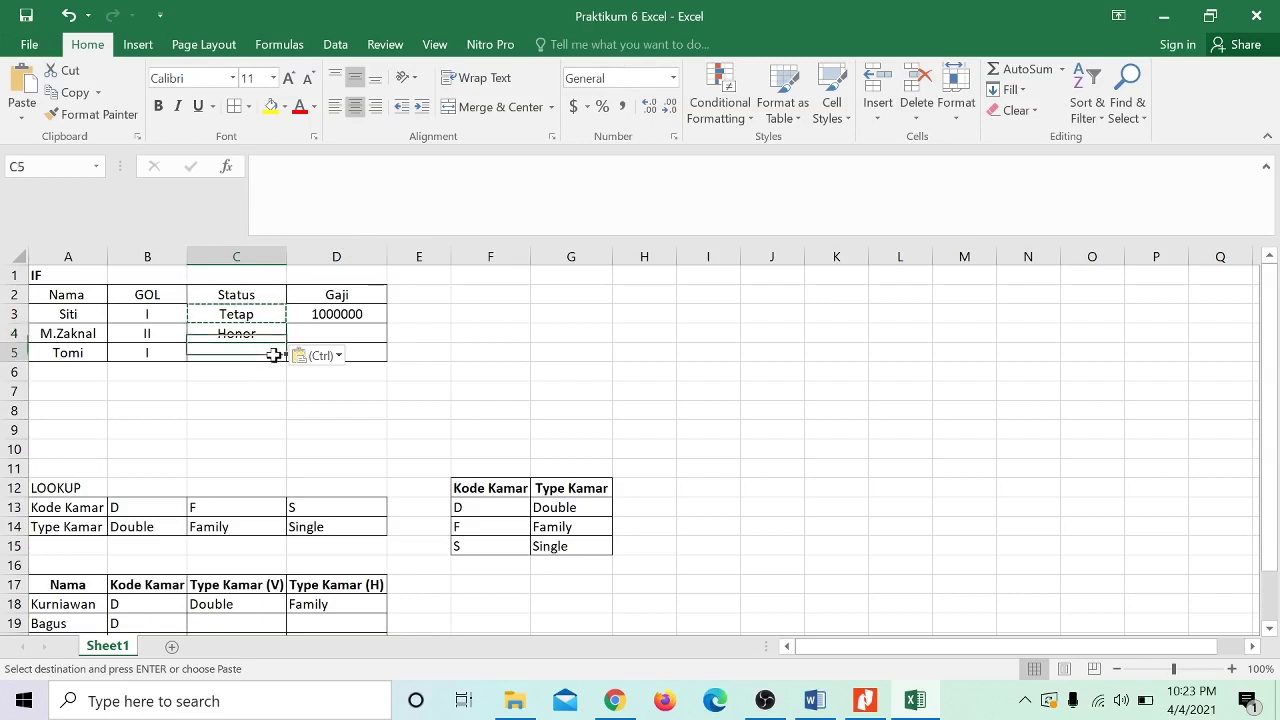
left_click(238, 333)
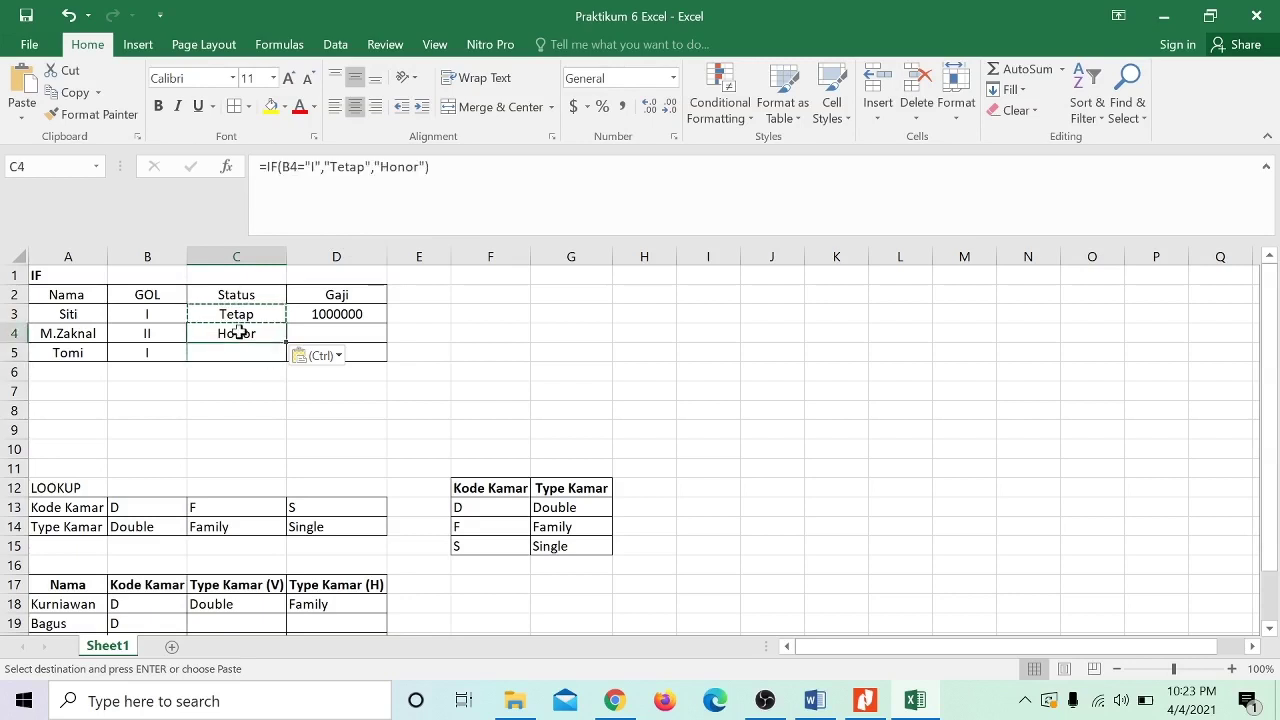
key("ctrl+c")
left_click(234, 356)
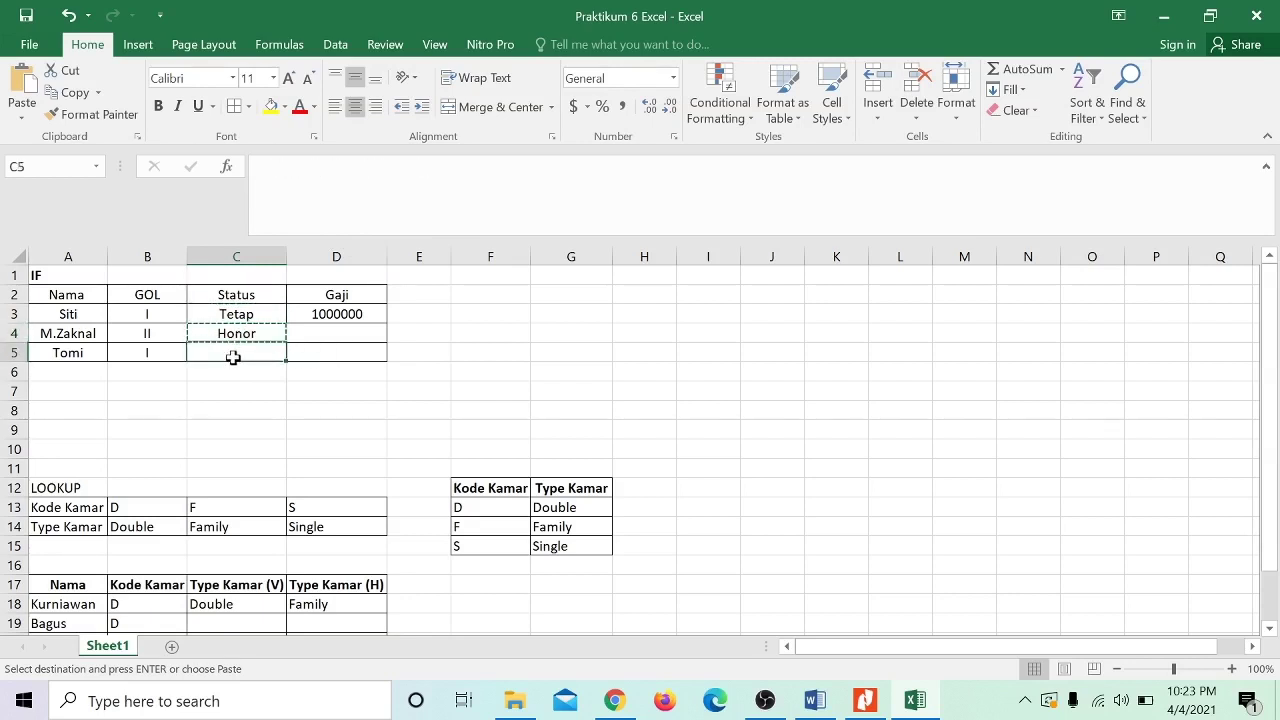
key("ctrl+v")
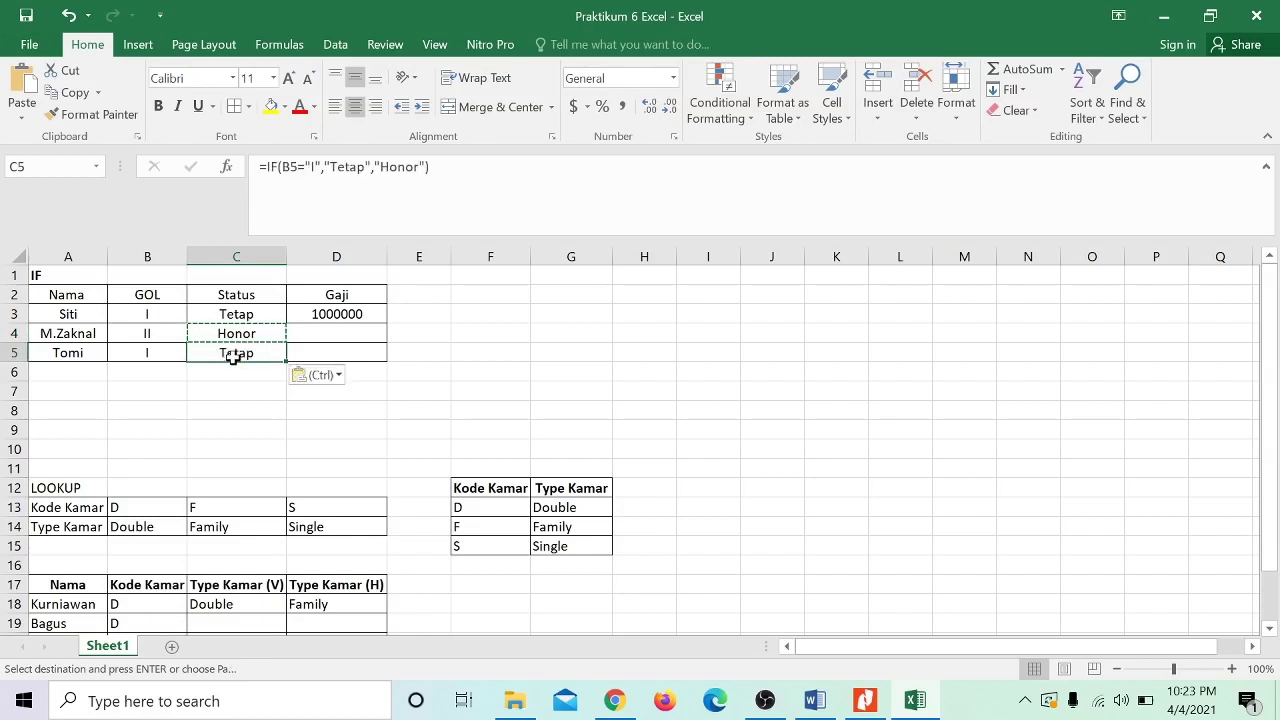
left_click(357, 370)
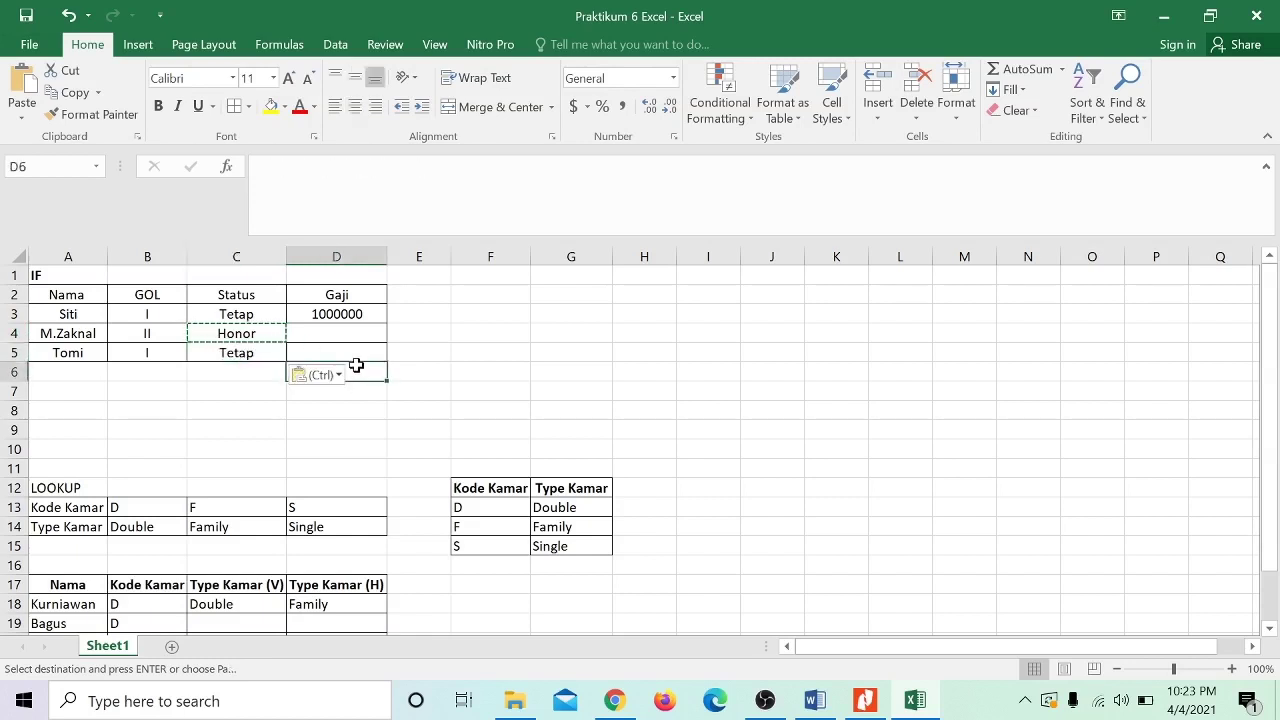
Compare the Gaji formula in D3 with the Status formula in C3 that it depends on.
left_click(358, 313)
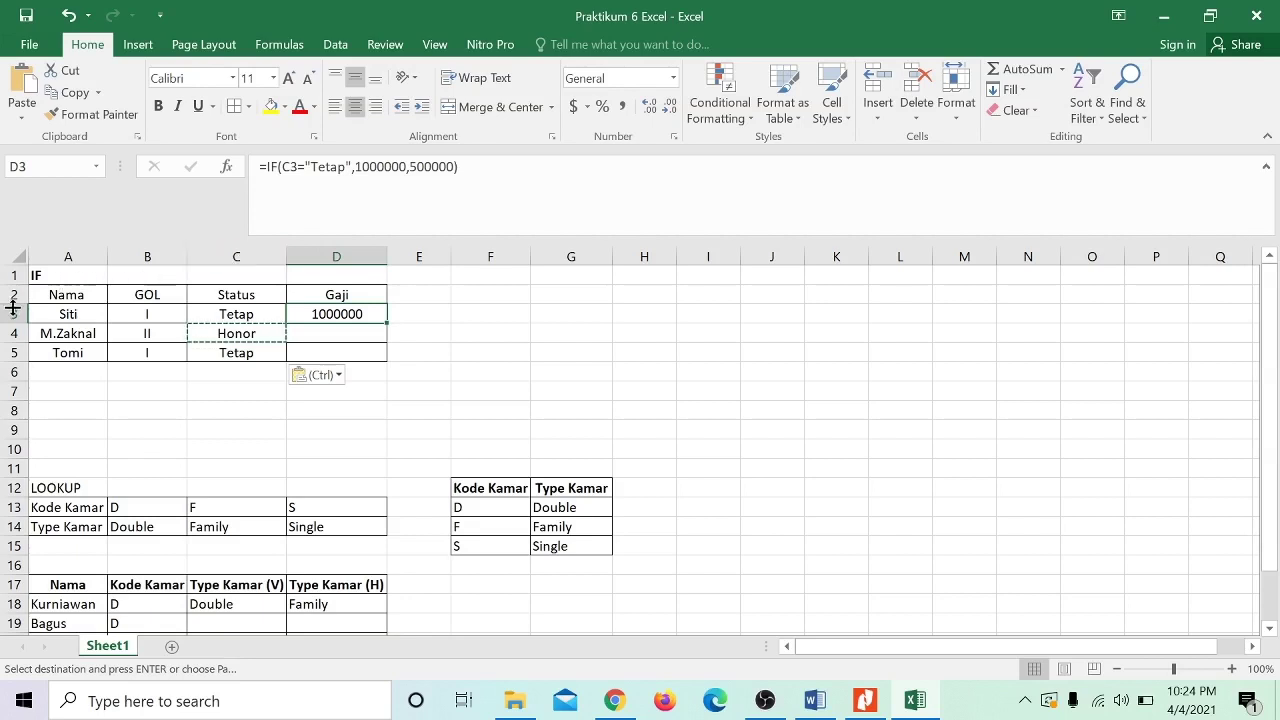
left_click(262, 312)
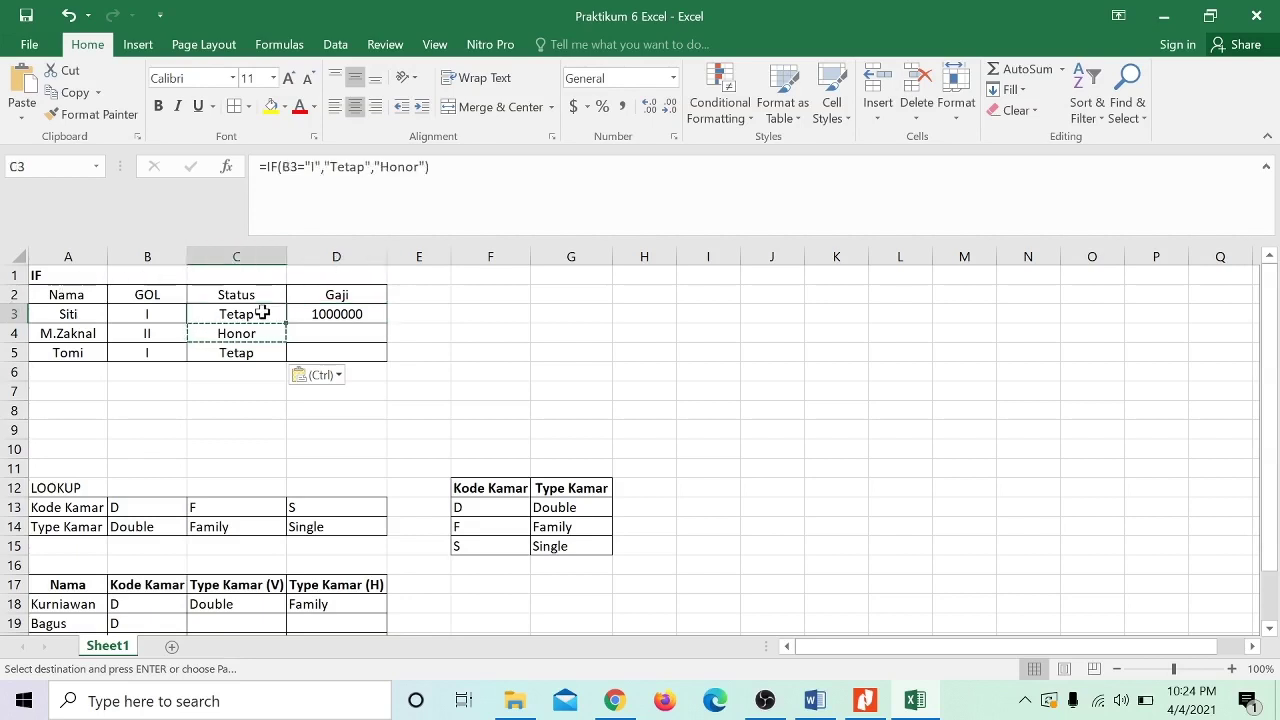
left_click(345, 316)
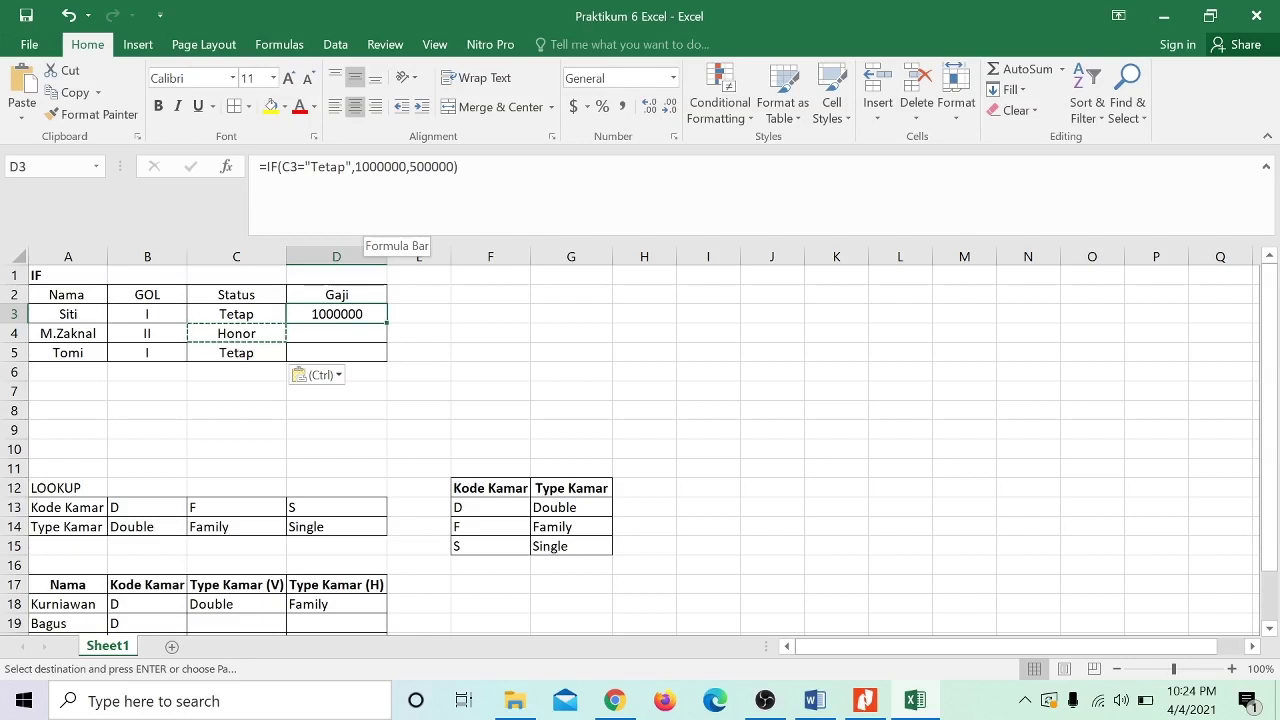
Clear the value-if-false argument from the Gaji IF formula in D3.
left_click_drag(408, 167, 448, 167)
left_click(494, 361)
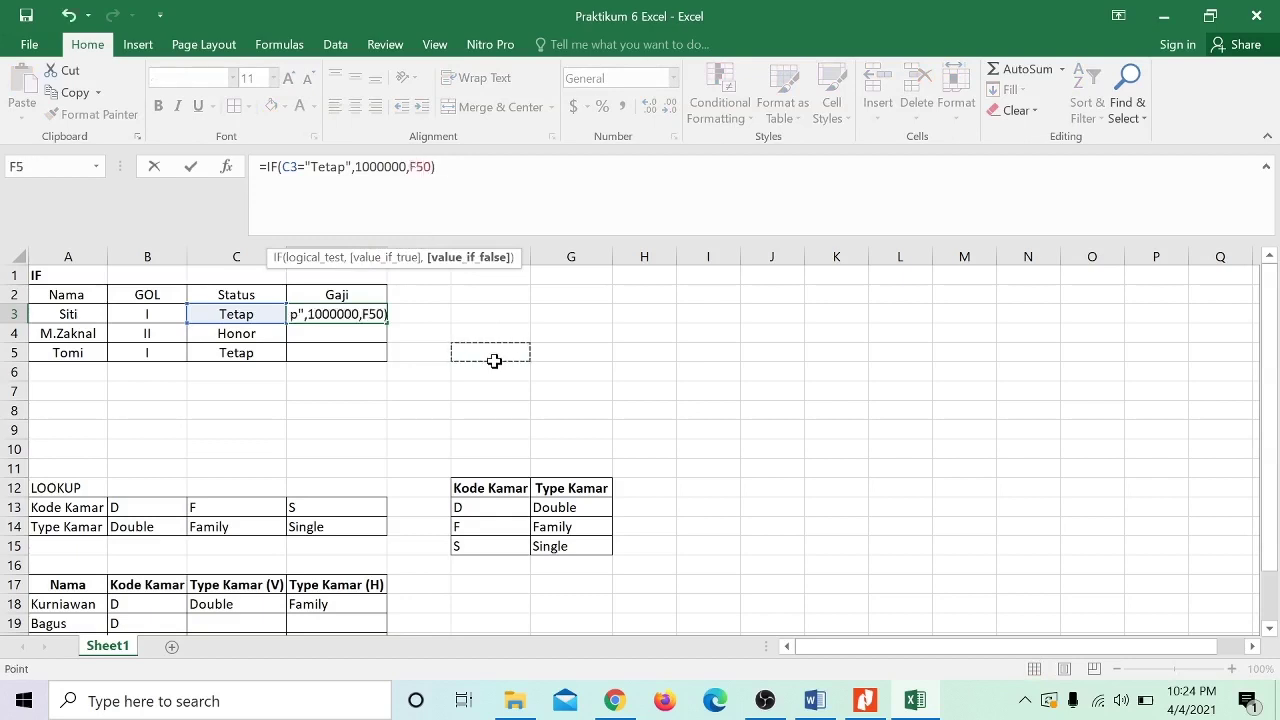
key("Right")
key("Right")
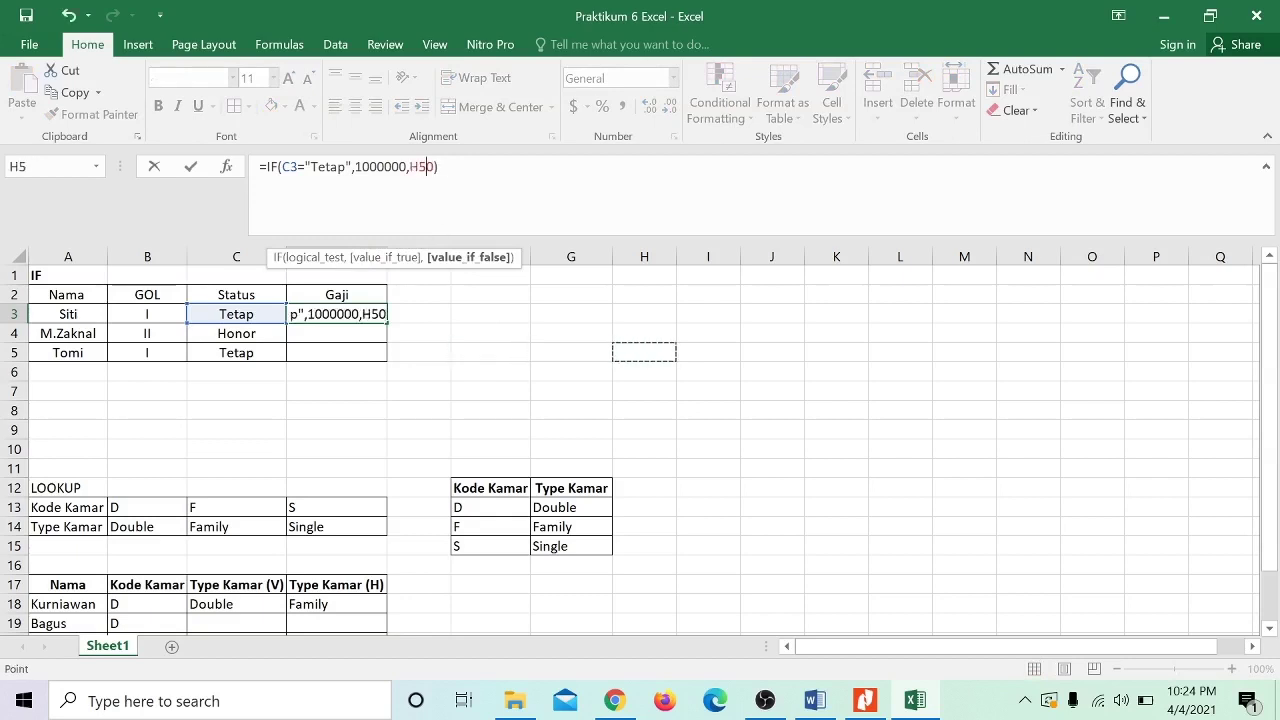
key("F2")
key("Delete")
key("BackSpace")
key("BackSpace")
key("Return")
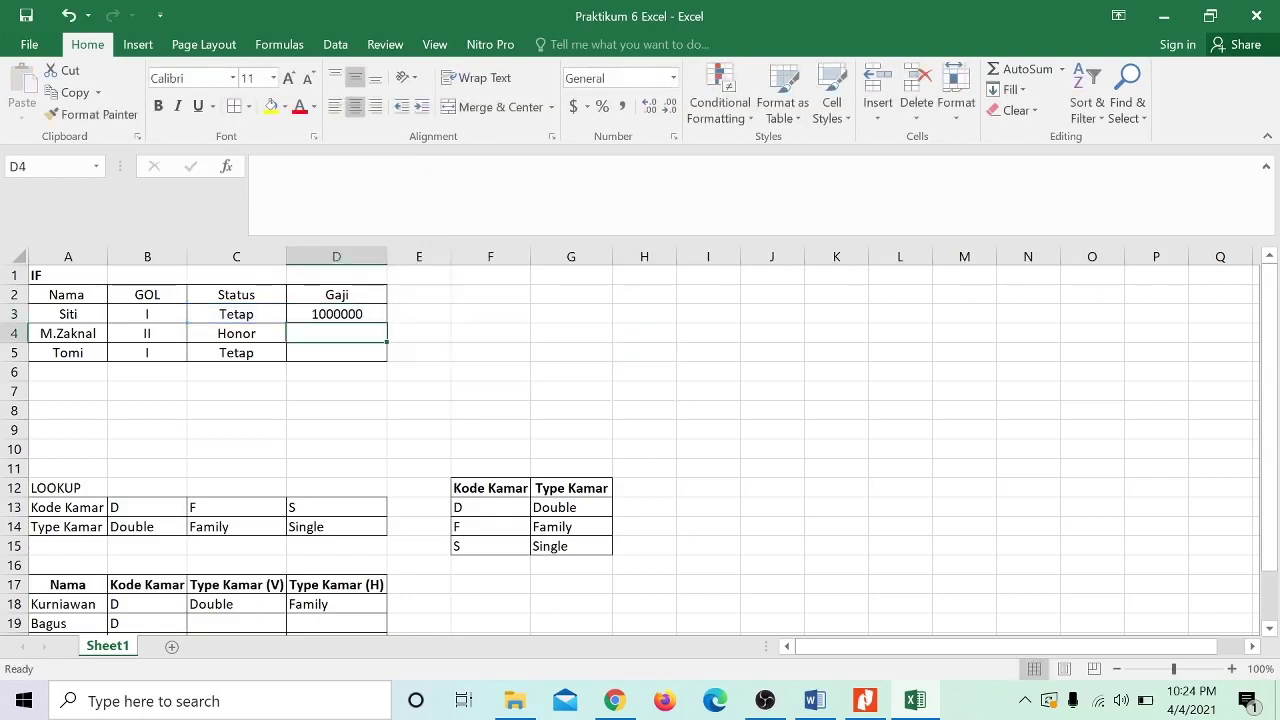
Set the value-if-false argument of the Gaji formula in D3 to 500000, giving =IF(C3="Tetap",1000000,500000).
key("Up")
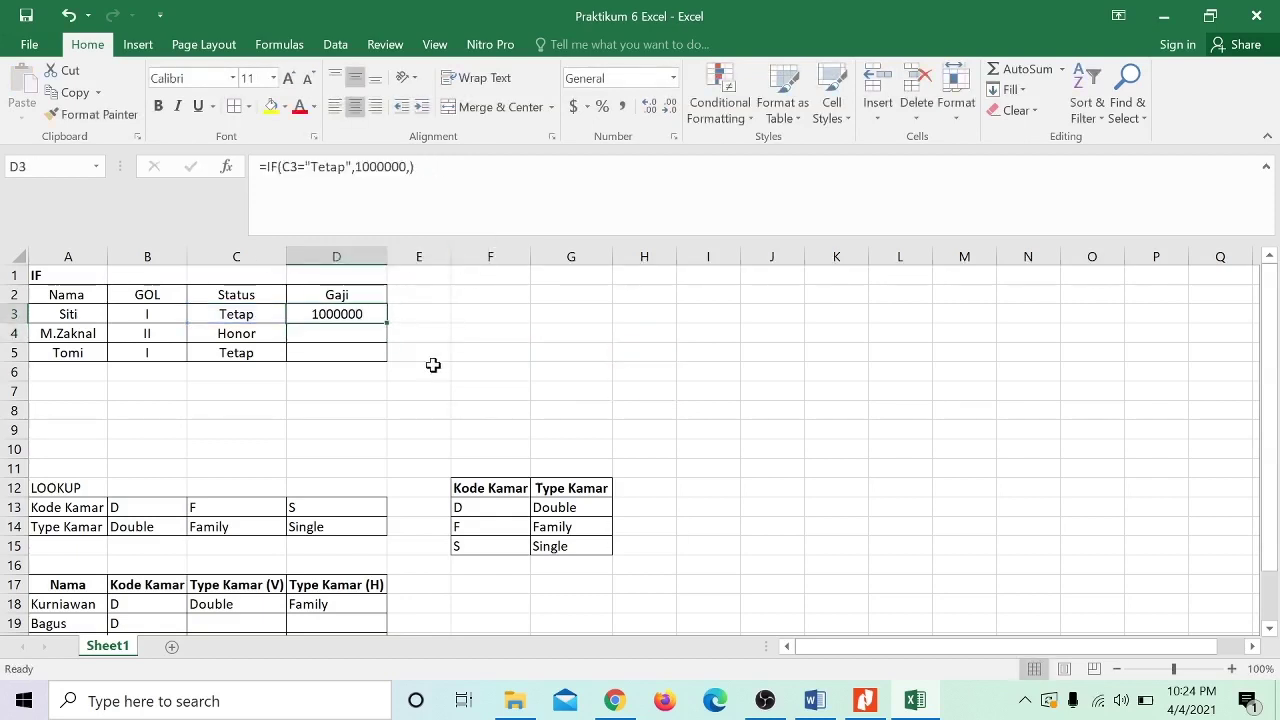
key("F2")
key("Left")
type("500")
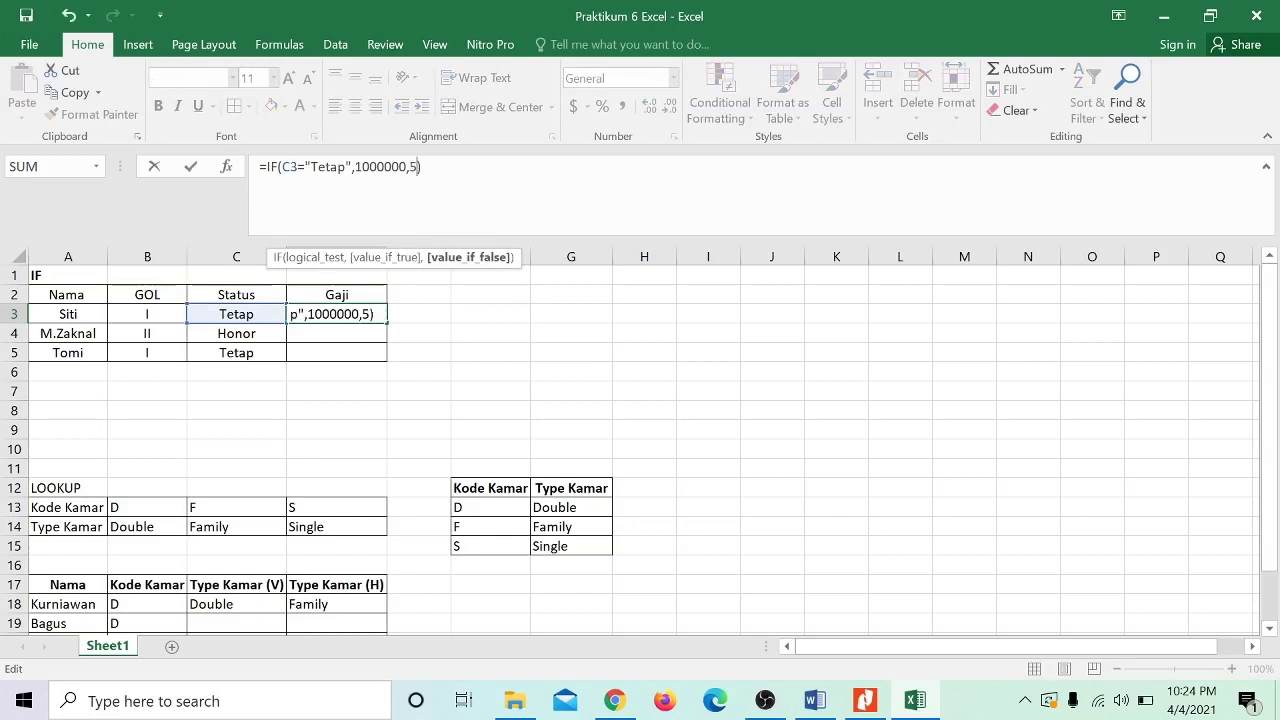
type("0")
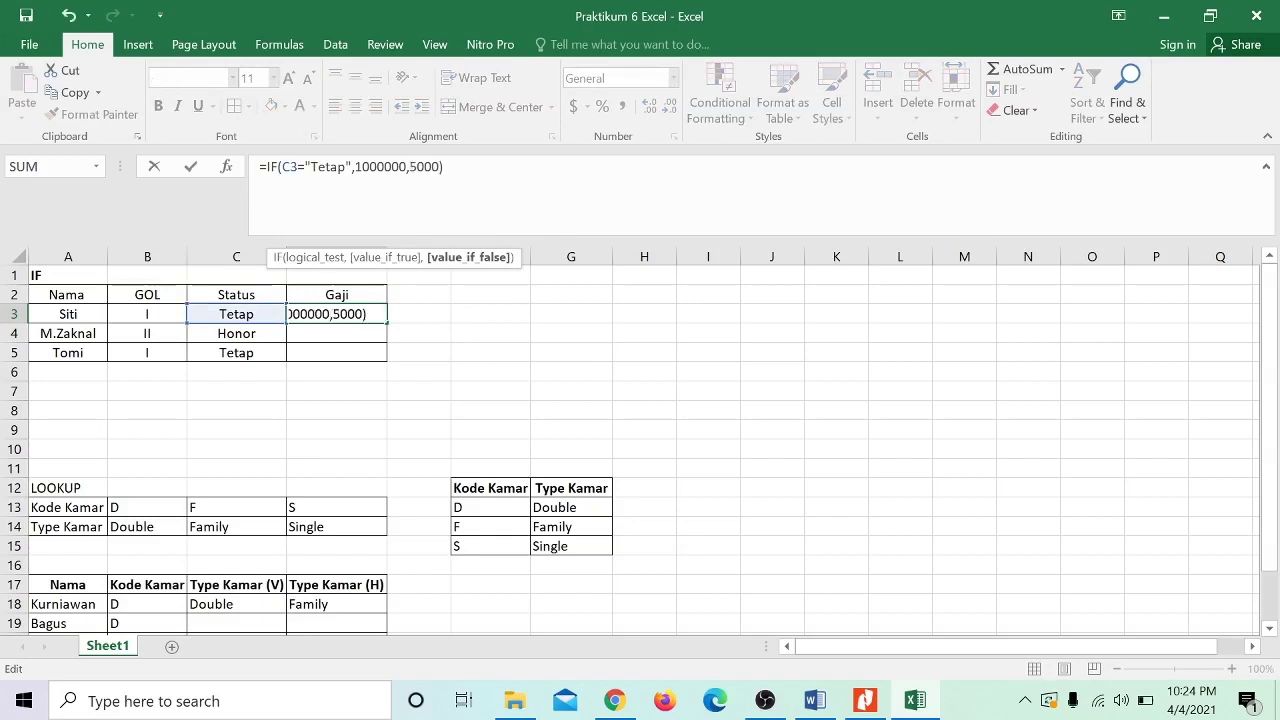
type("00")
key("Return")
key("Up")
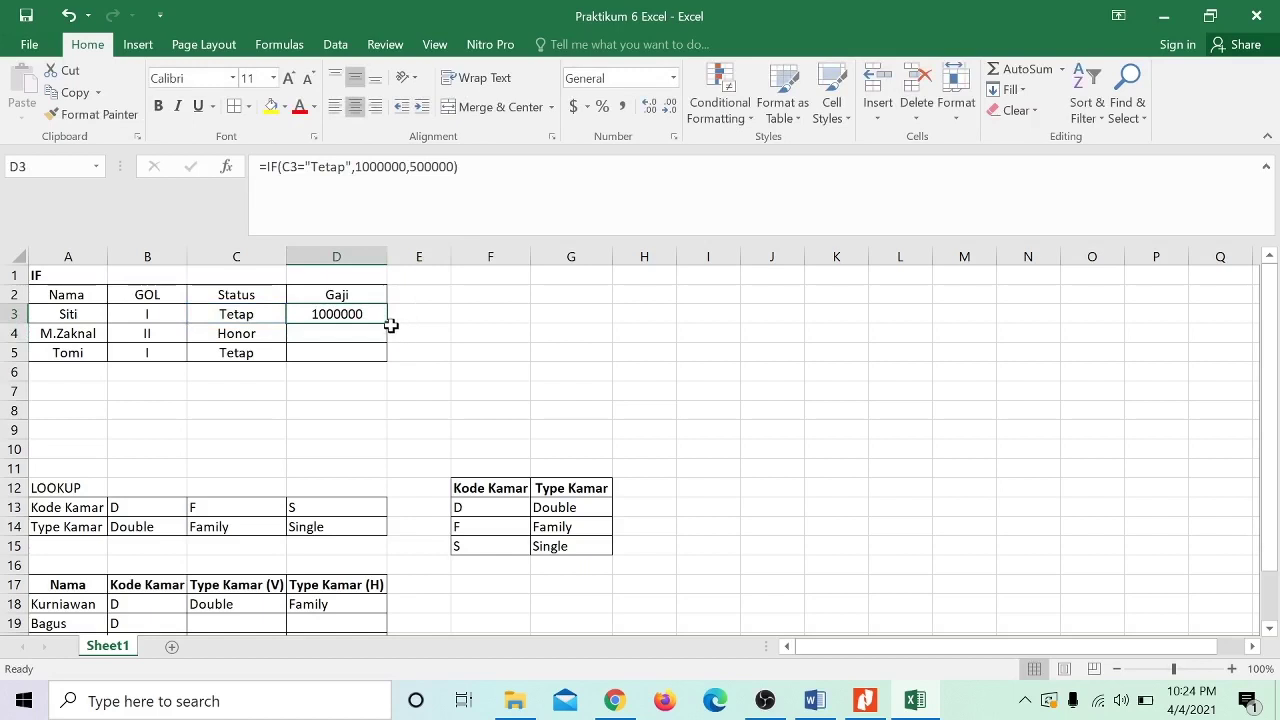
Copy the Gaji IF formula from D3 into D4.
key("ctrl+c")
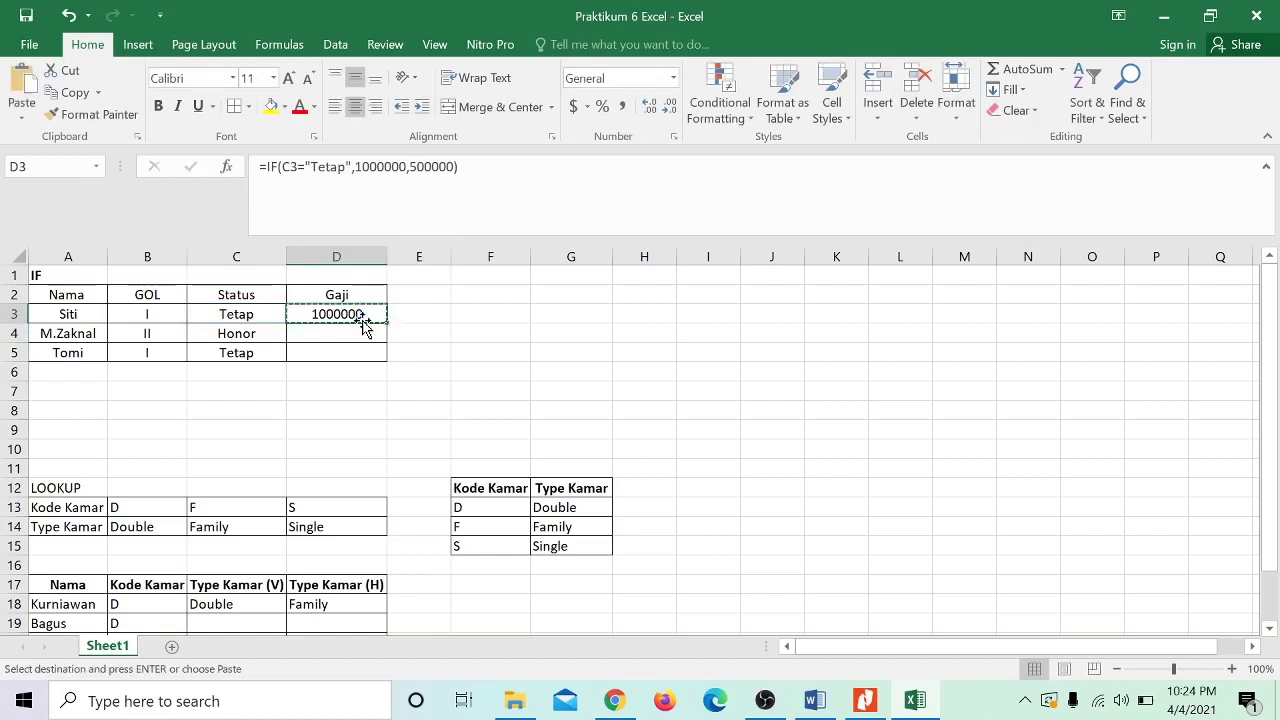
left_click(348, 330)
key("ctrl+v")
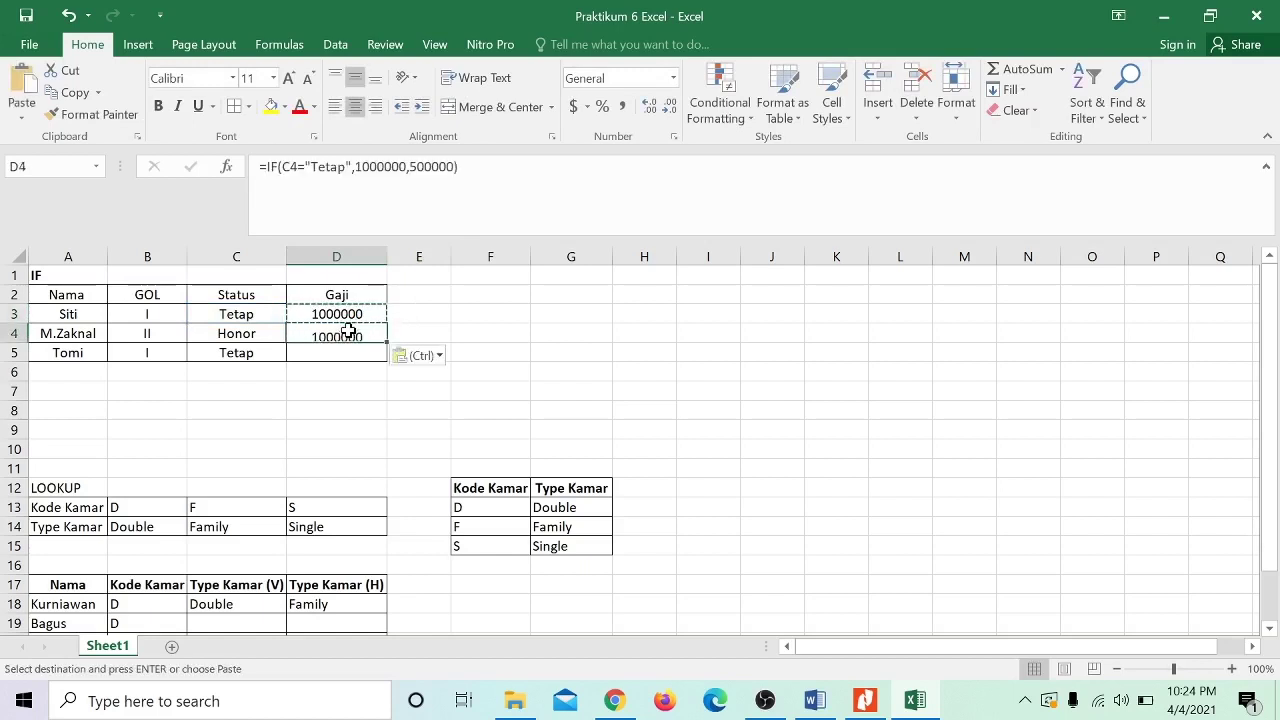
left_click(617, 391)
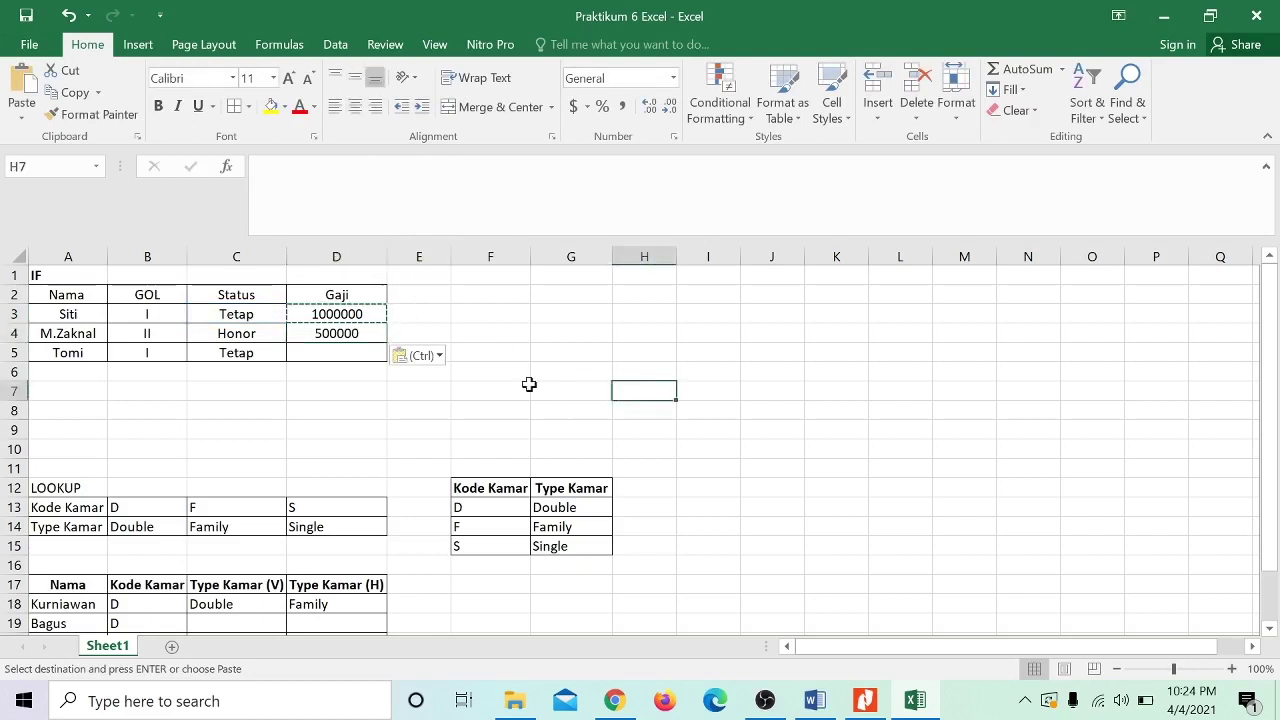
Copy the Gaji IF formula from D4 into D5.
left_click(341, 340)
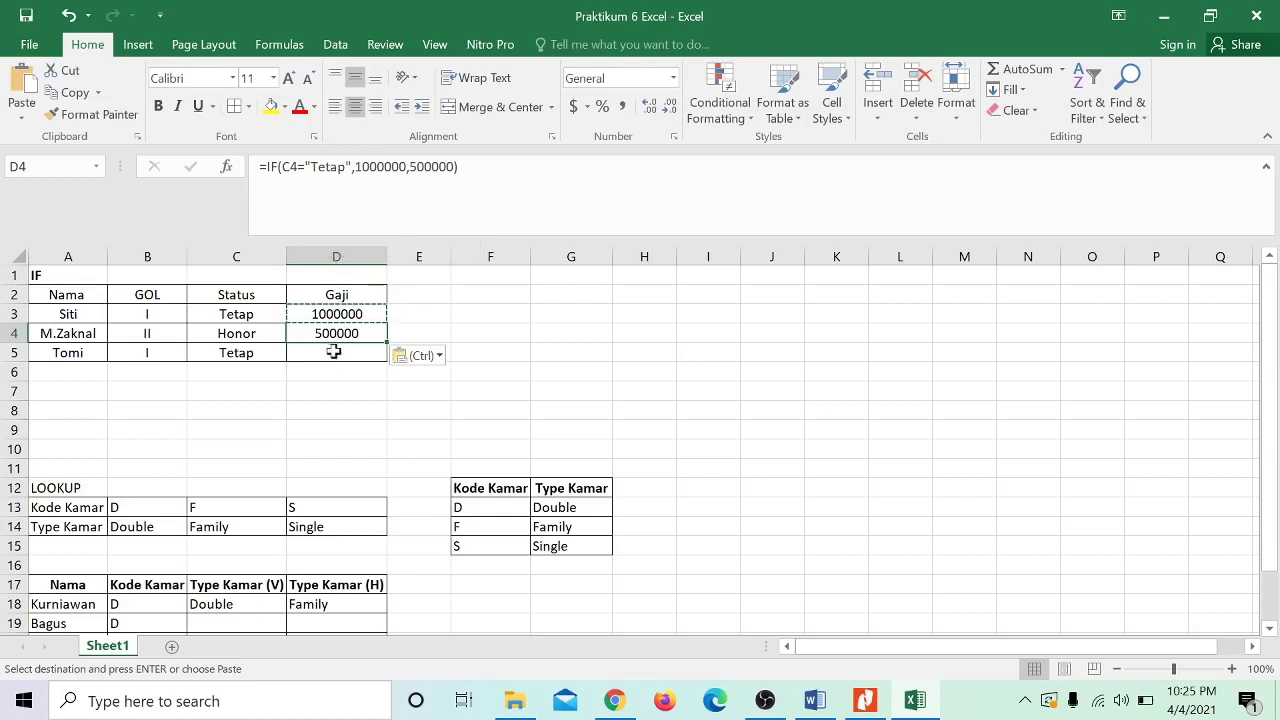
key("ctrl+c")
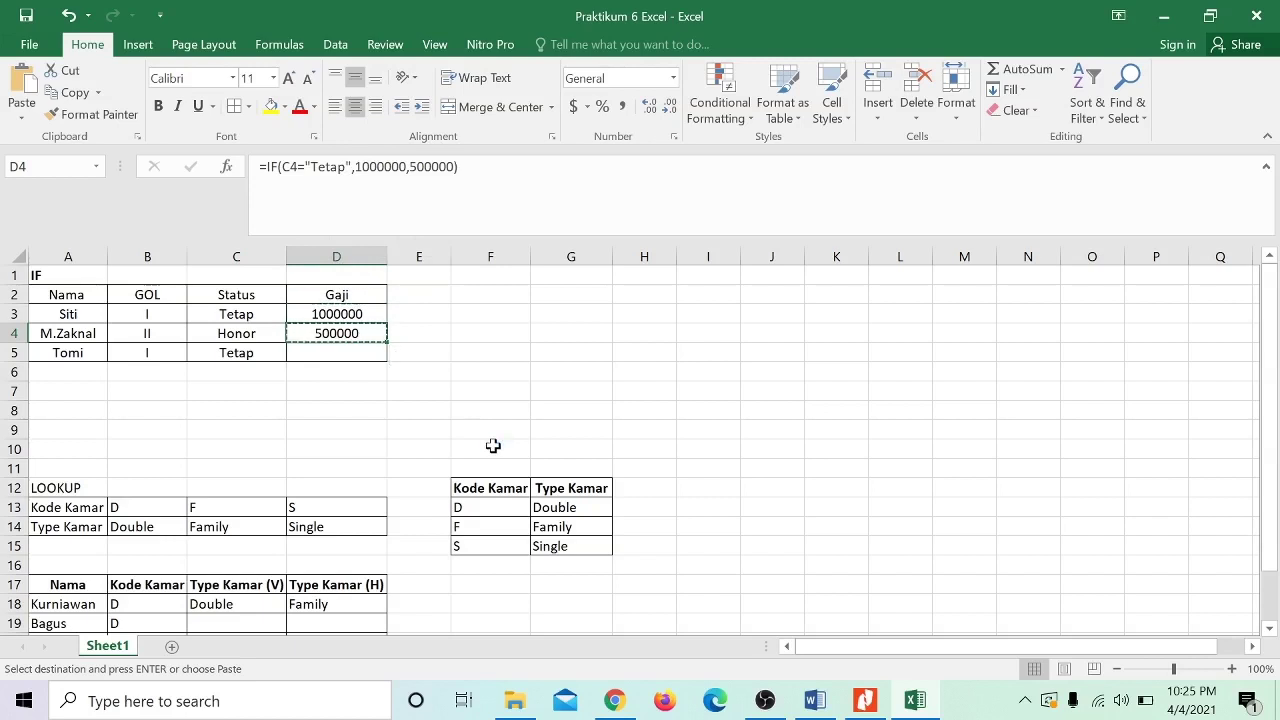
left_click(348, 349)
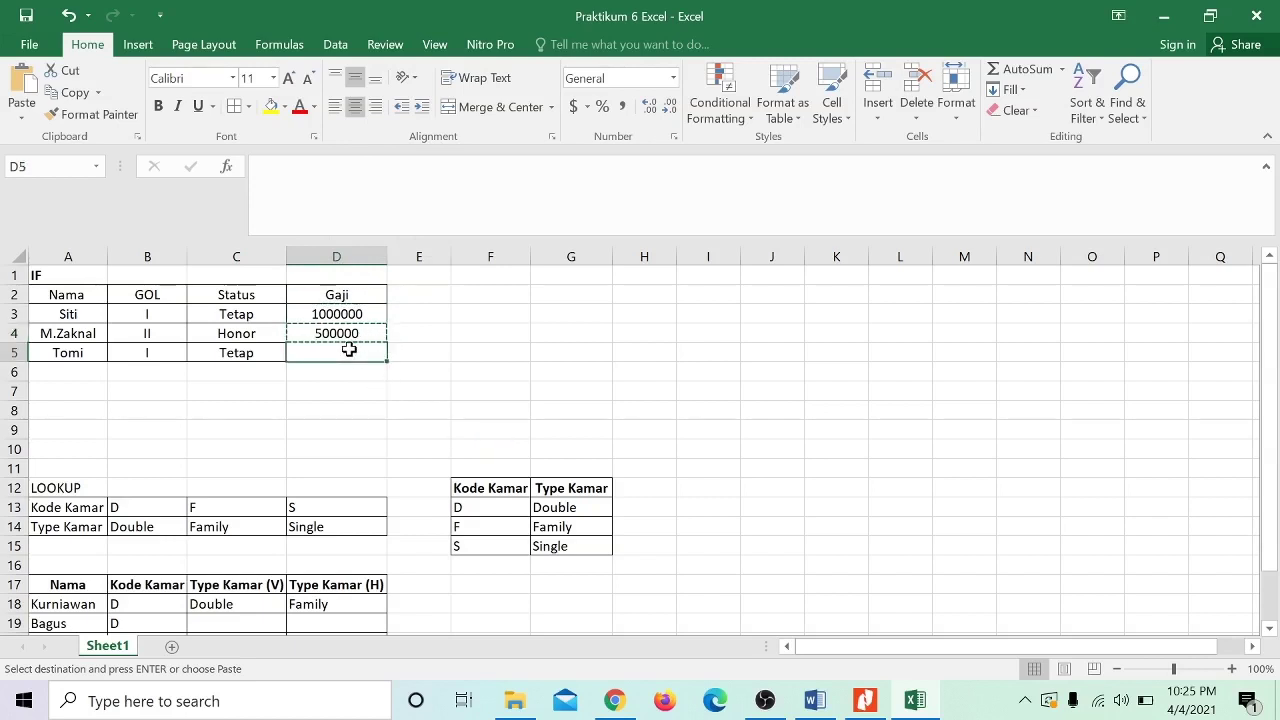
key("ctrl+v")
left_click(575, 415)
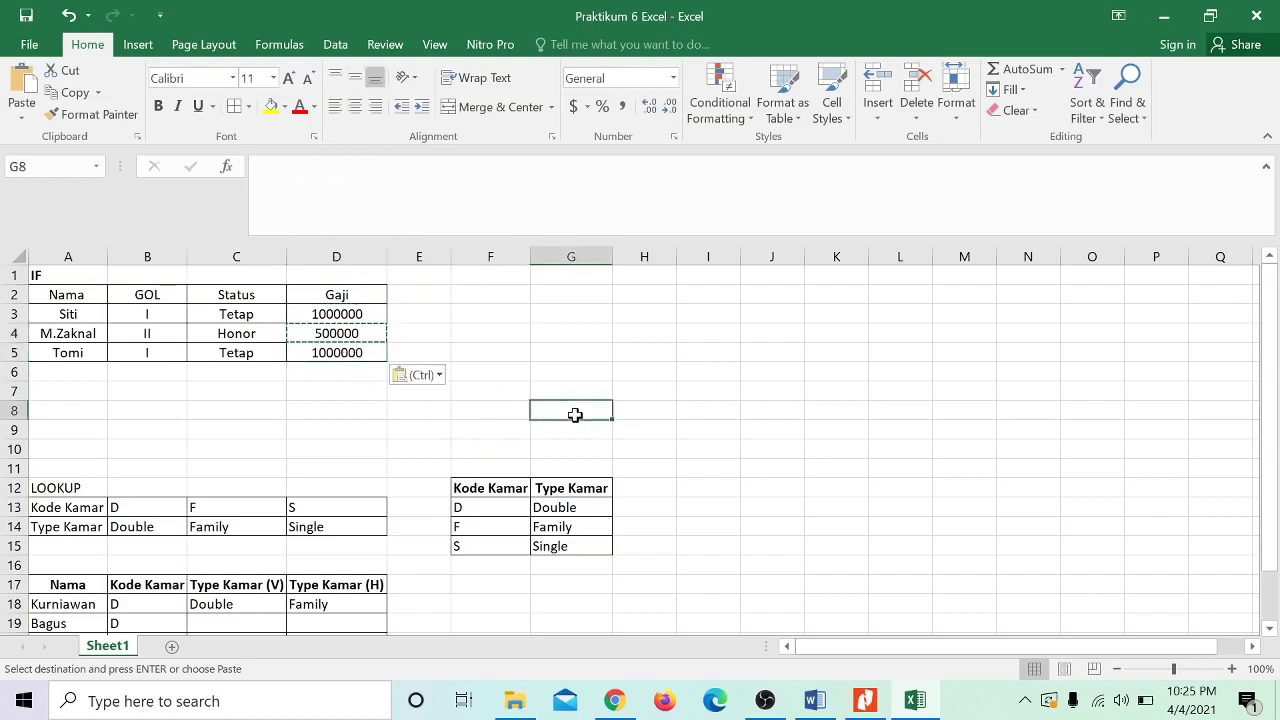
Bold the Kode Kamar and Type Kamar row labels in A13:A14 of the horizontal lookup table.
key("Down")
key("Down")
key("Down")
key("Down")
key("Down")
key("Down")
key("Down")
key("Down")
key("Down")
key("Down")
key("Down")
key("Left")
key("Left")
key("Left")
key("Left")
key("Left")
key("Left")
key("Down")
key("Down")
key("Down")
left_click_drag(60, 449, 66, 470)
left_click(166, 103)
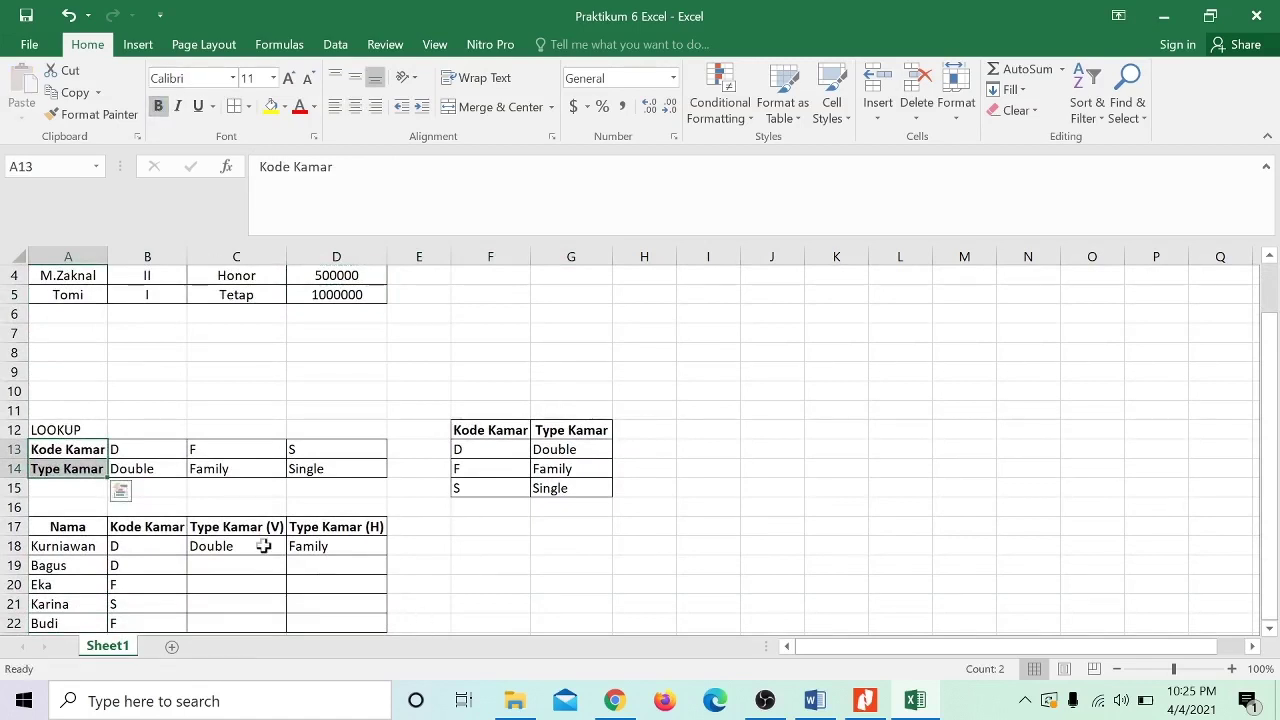
Examine the VLOOKUP formula in C18 under the Type Kamar (V) heading.
left_click(236, 528)
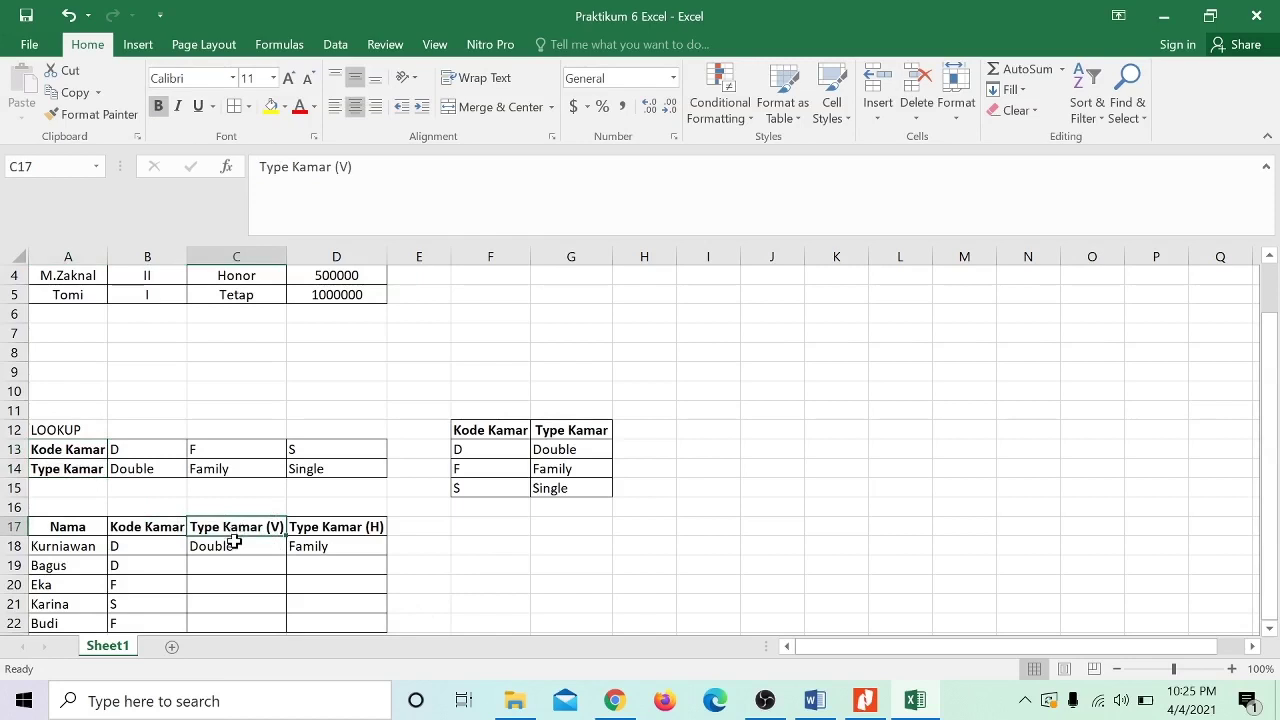
left_click(231, 544)
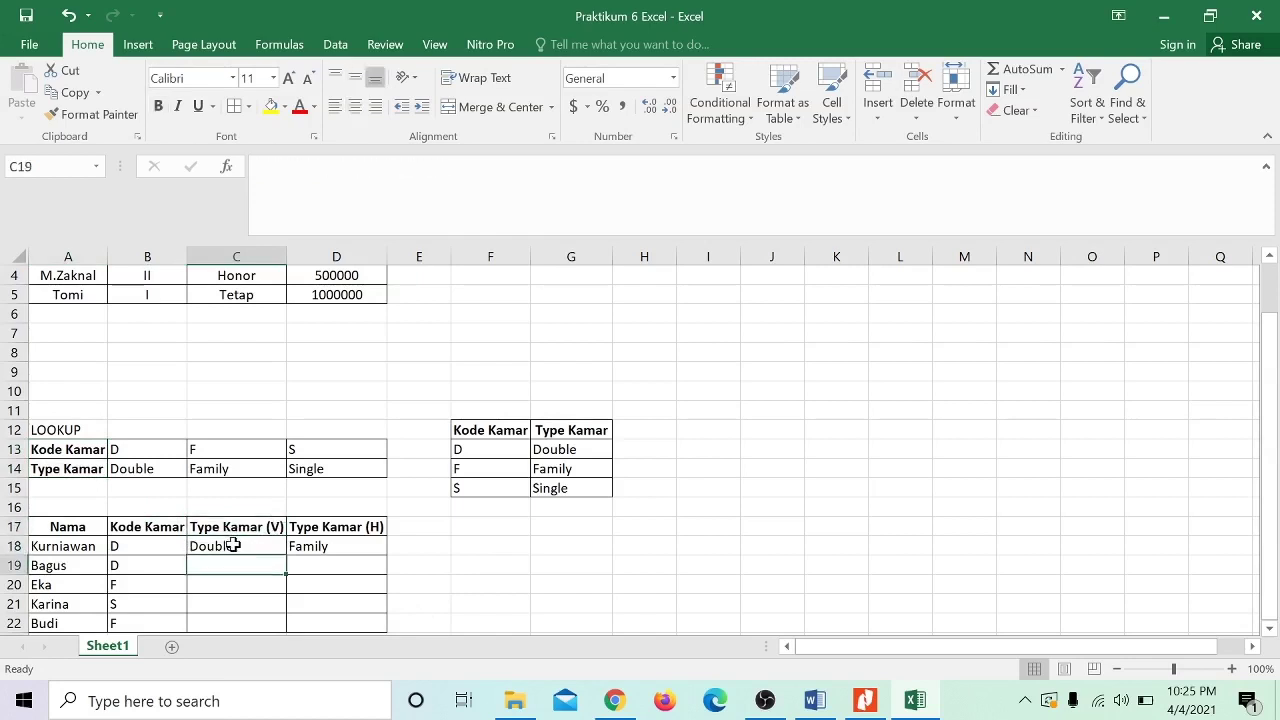
key("Right")
left_click(232, 545)
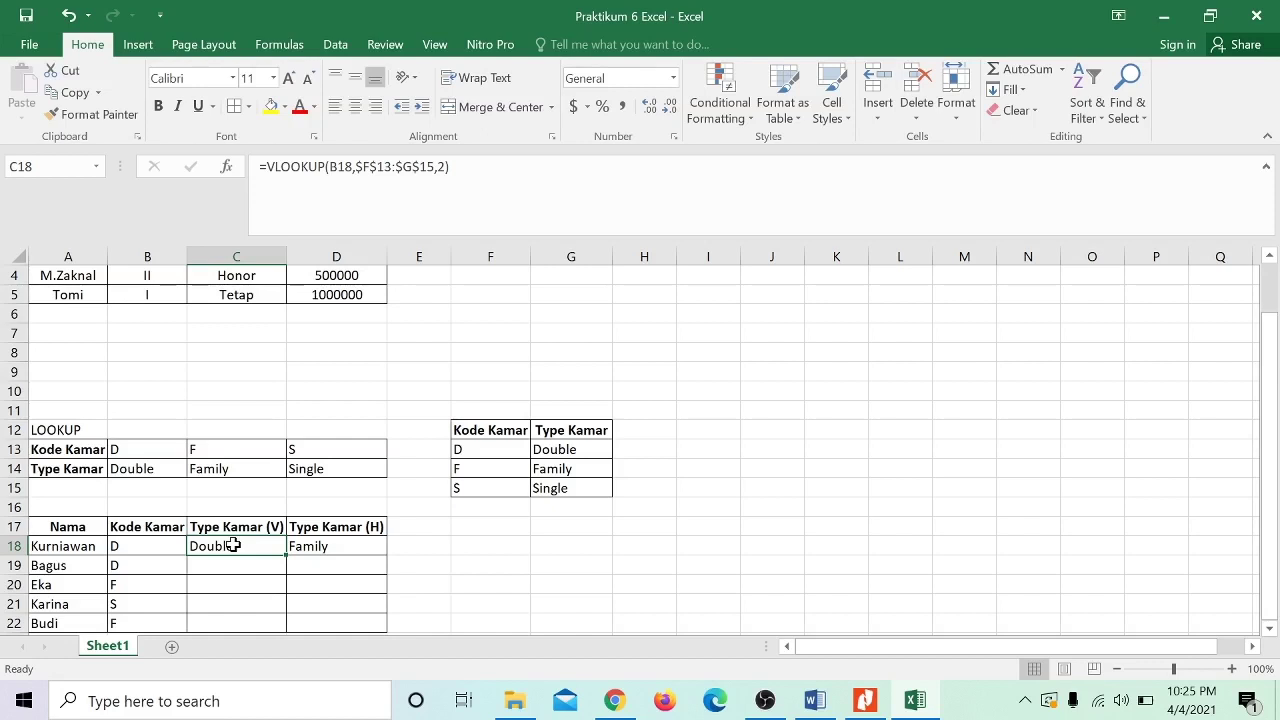
key("Down")
left_click(232, 545)
Switch to the Praktikum 6 PDF in Nitro Pro and review its VLOOKUP and HLOOKUP example tables and formulas.
left_click(865, 700)
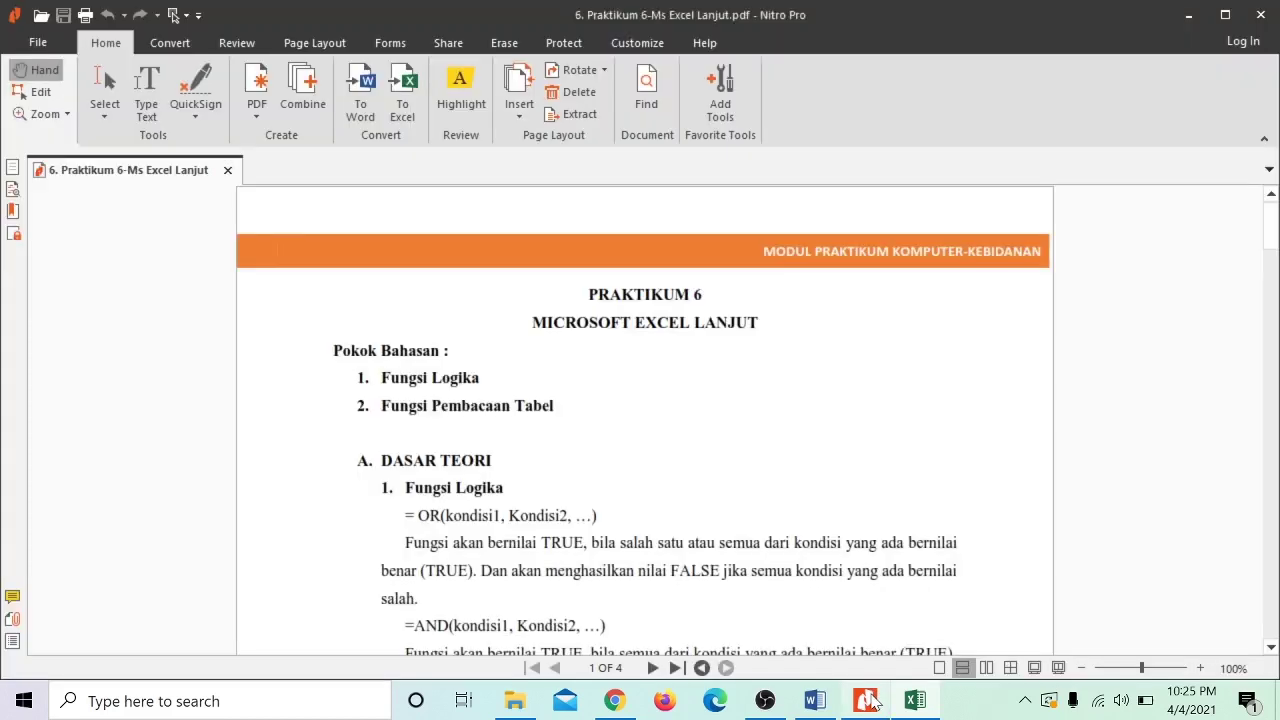
left_click(1272, 478)
left_click(1272, 478)
left_click(1272, 478)
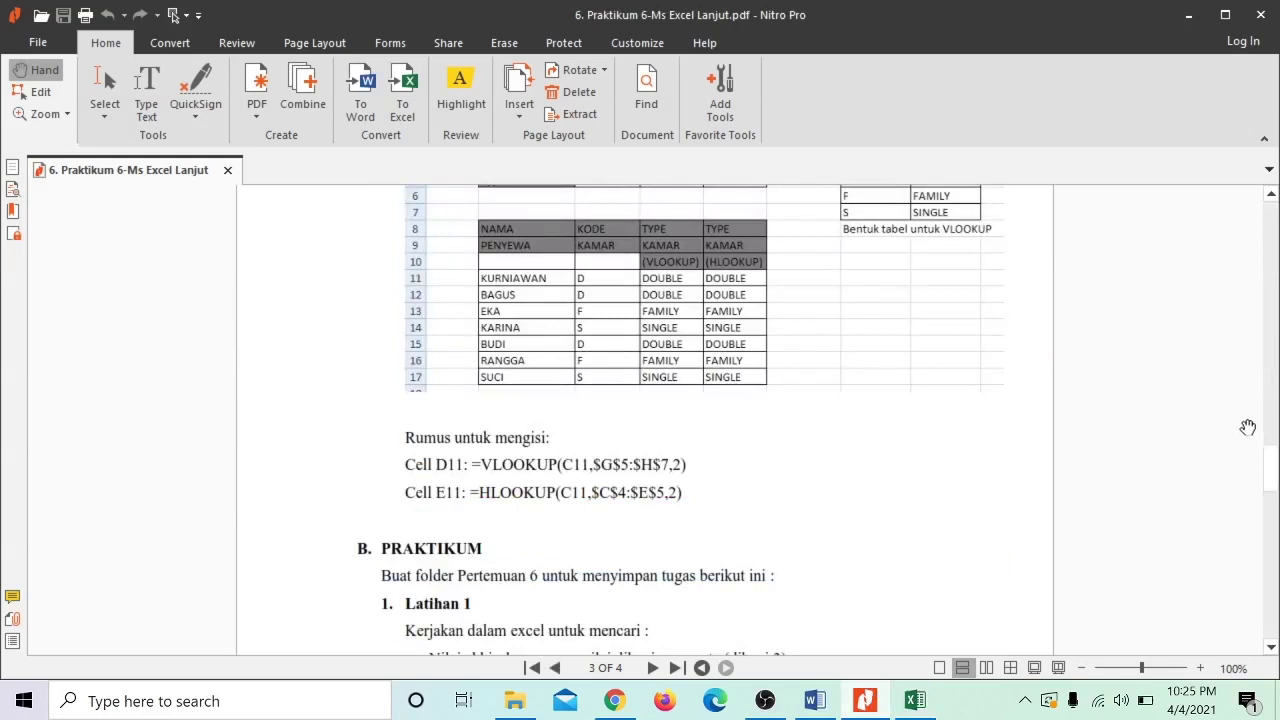
left_click_drag(1273, 466, 1275, 459)
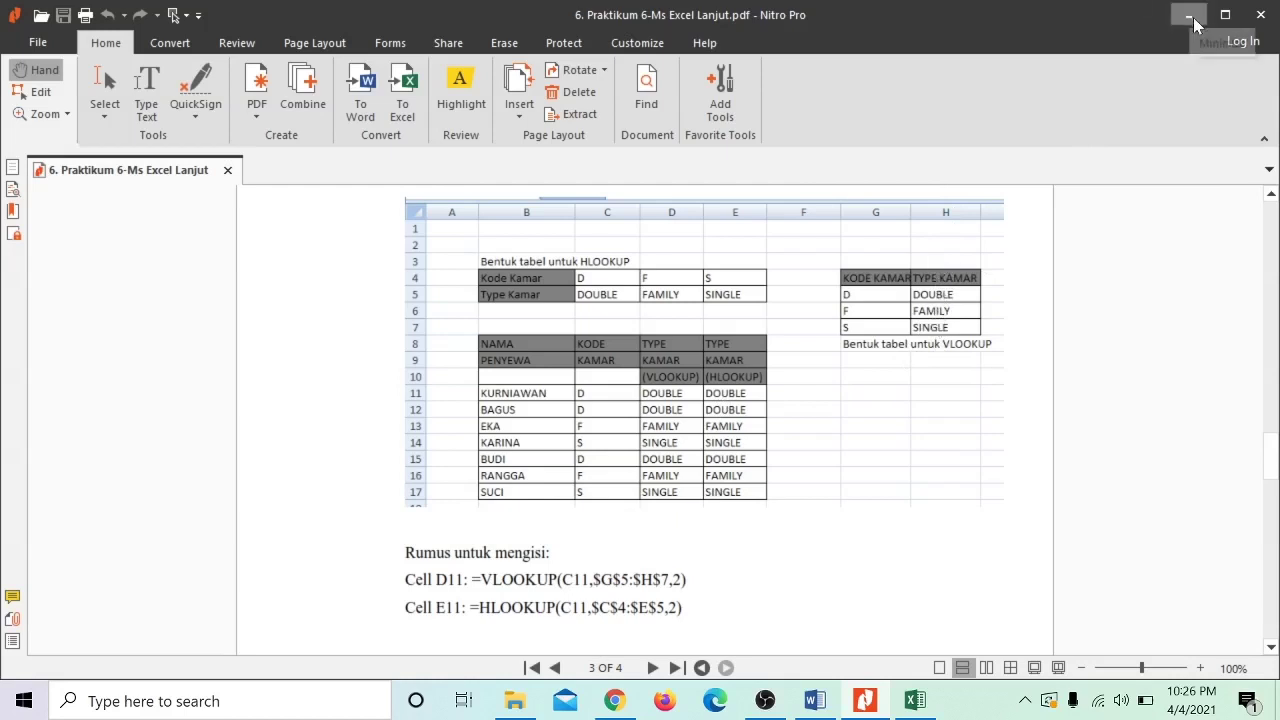
Return to the Praktikum 6 Excel workbook and clear the HLOOKUP formula from D18.
left_click(902, 706)
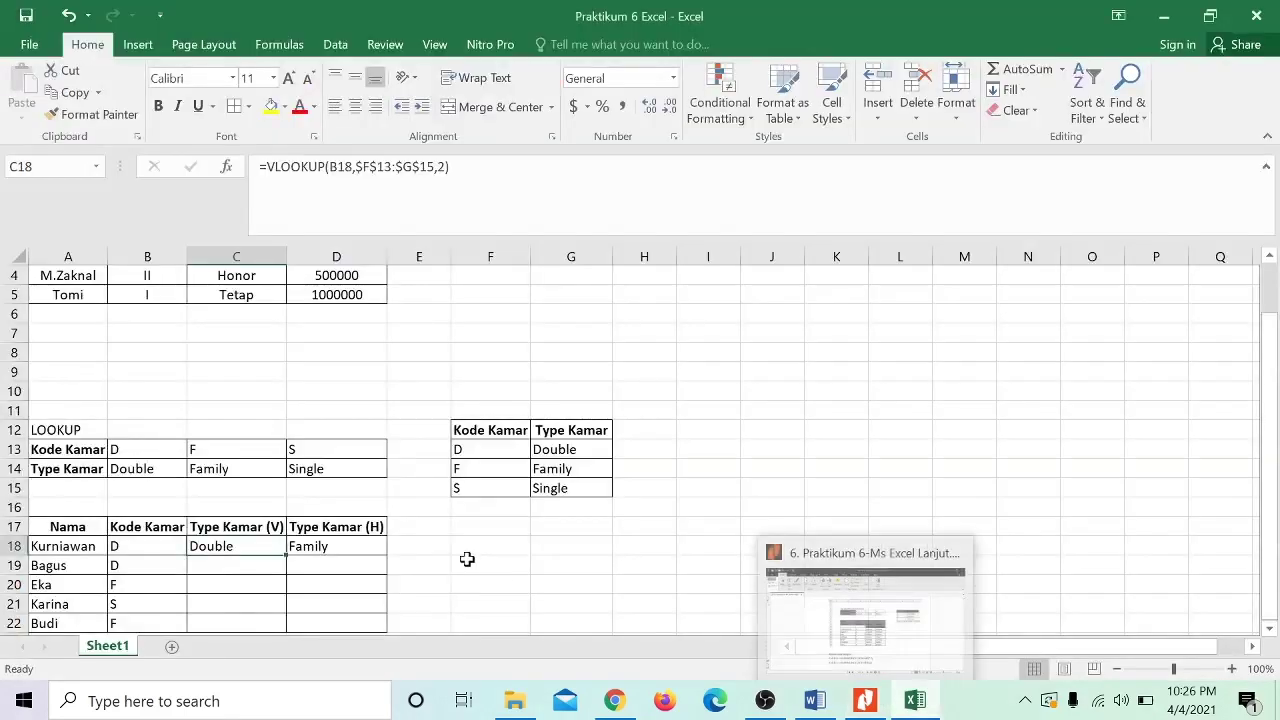
left_click(296, 568)
left_click(320, 547)
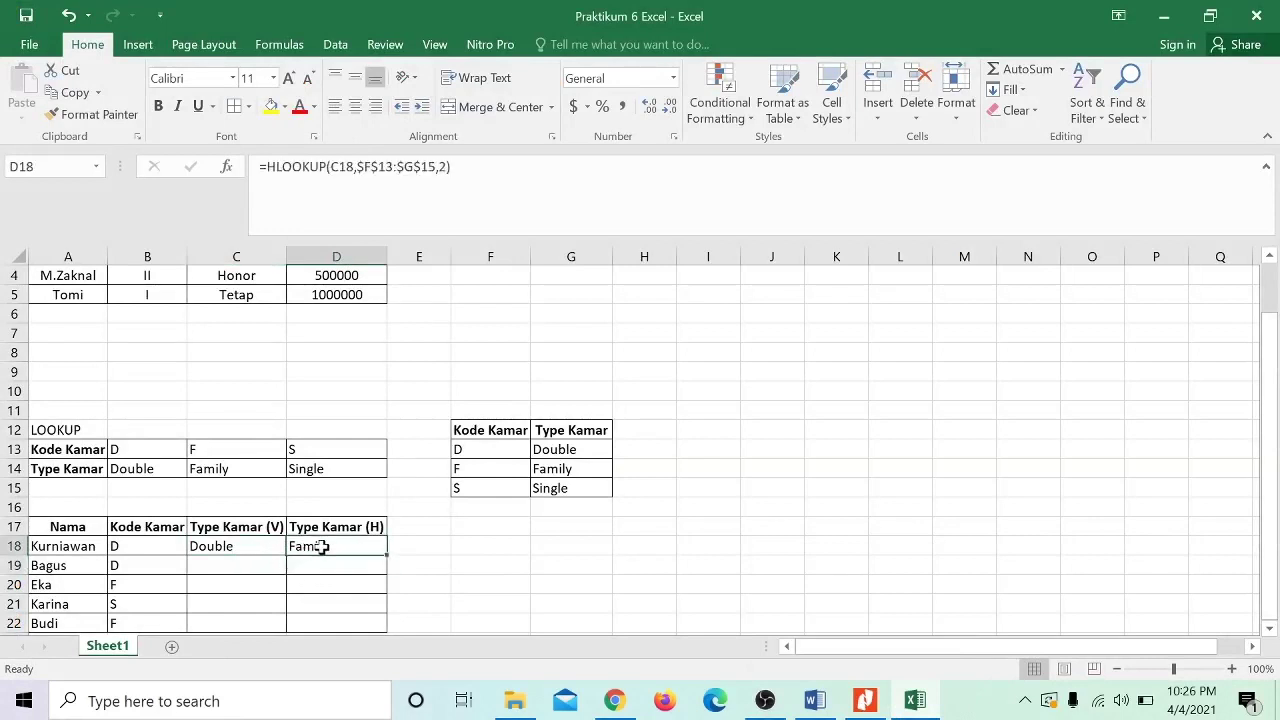
key("Delete")
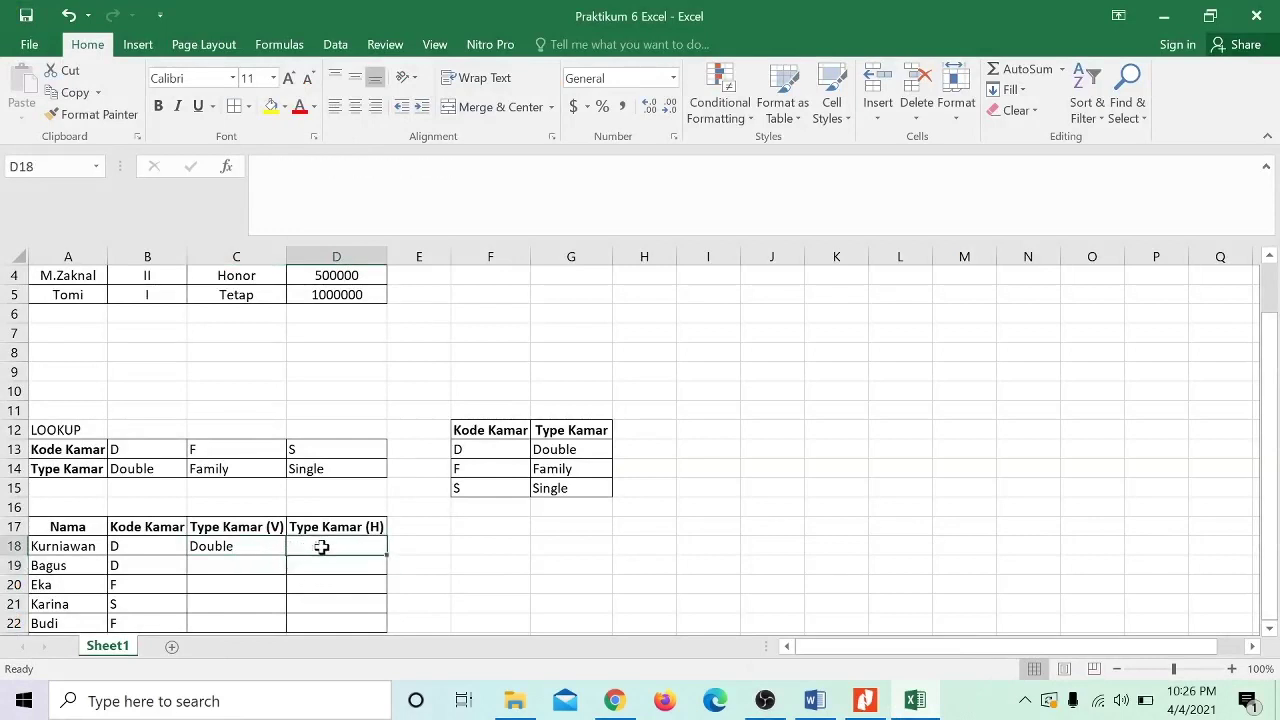
Fill the VLOOKUP formula from C18 down through C20.
key("shift+Right")
key("Left")
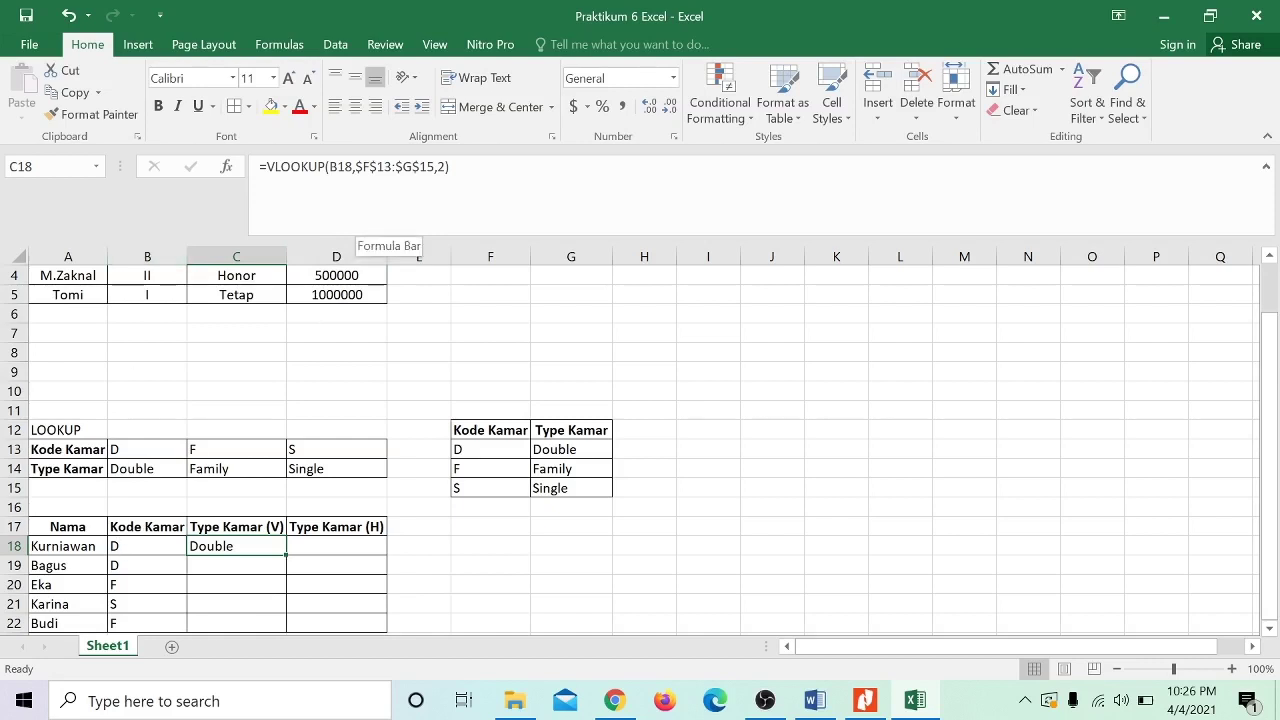
left_click_drag(286, 555, 277, 590)
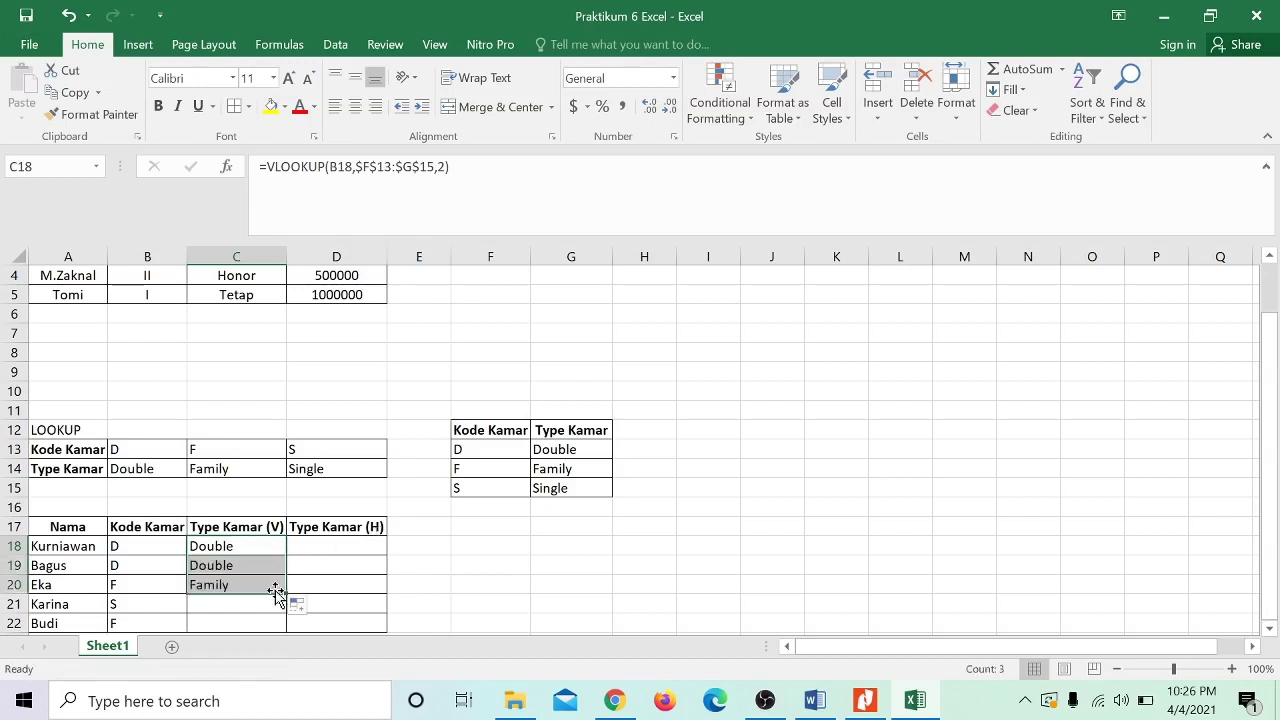
Compare the absolute range in the VLOOKUP formulas of C18 and C19 with the lookup table in F13:G15.
left_click(274, 572)
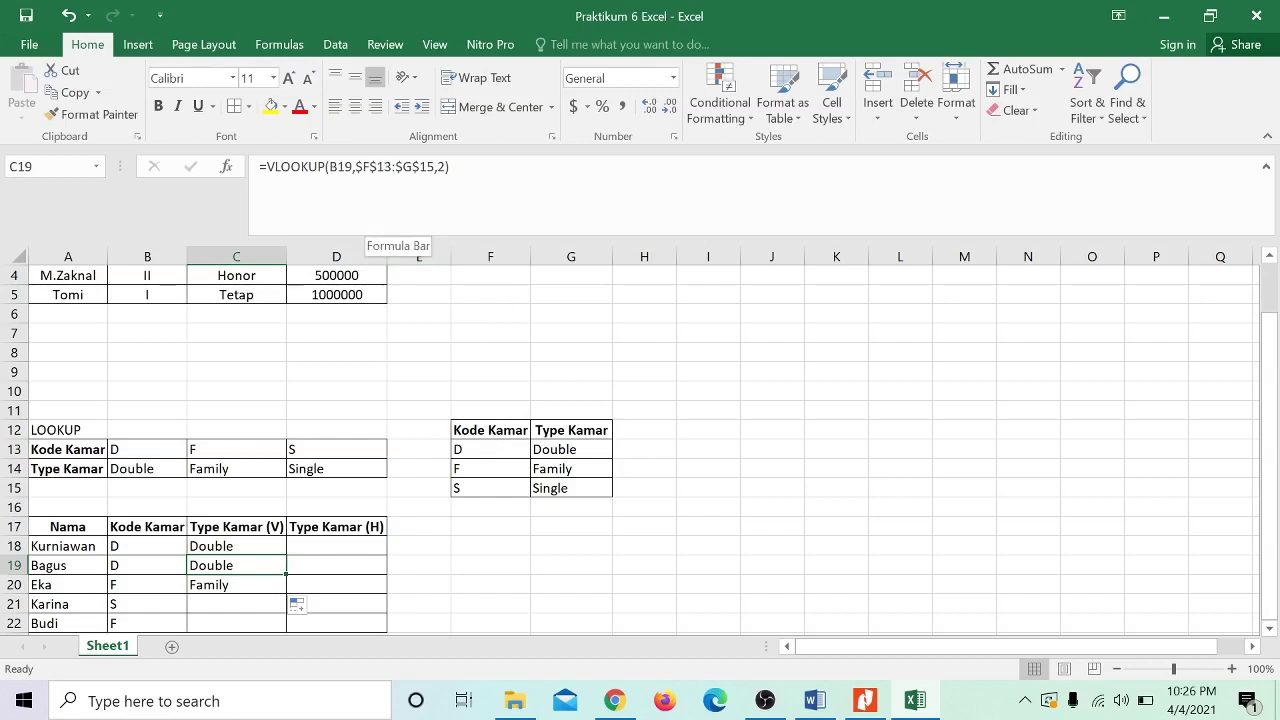
left_click(480, 452)
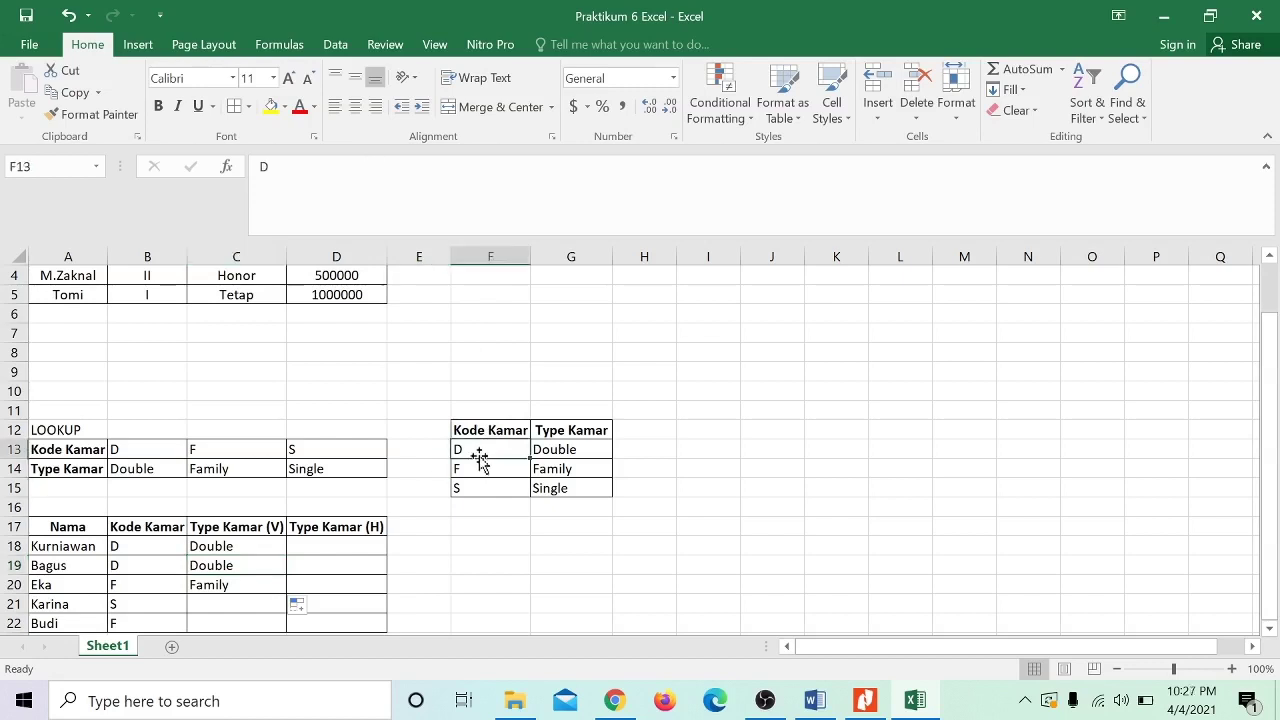
left_click(255, 542)
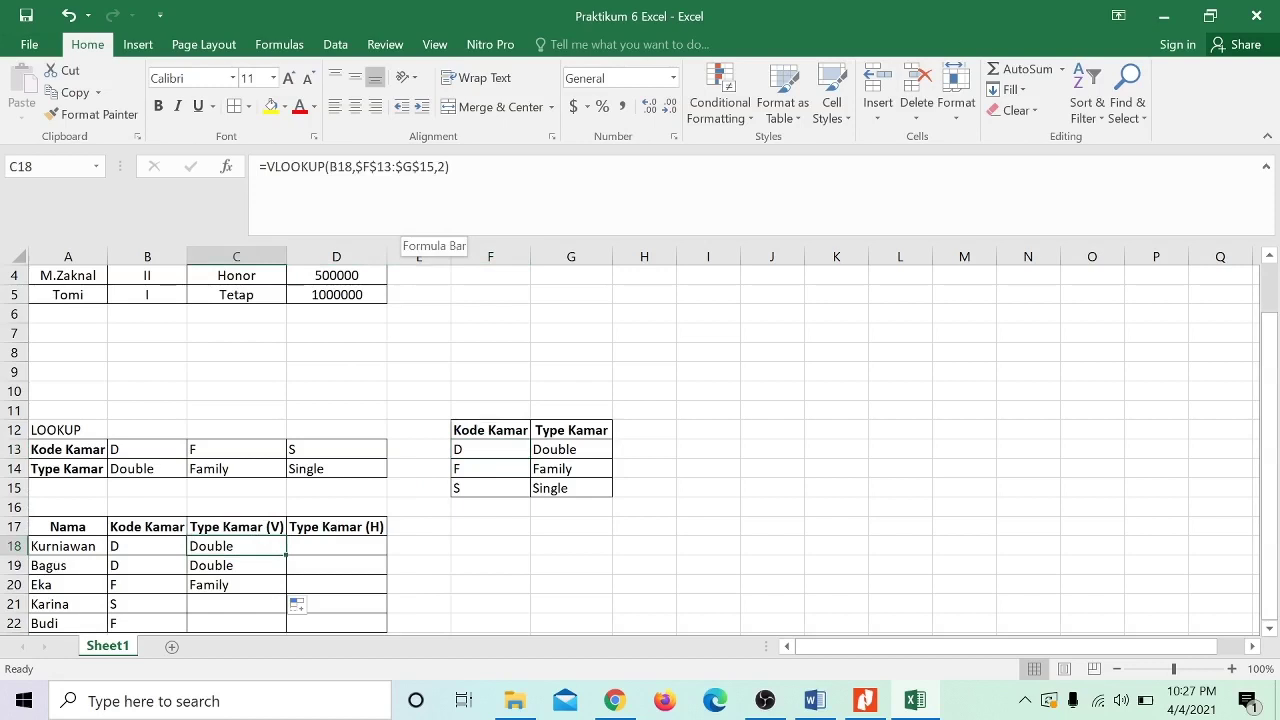
left_click(562, 489)
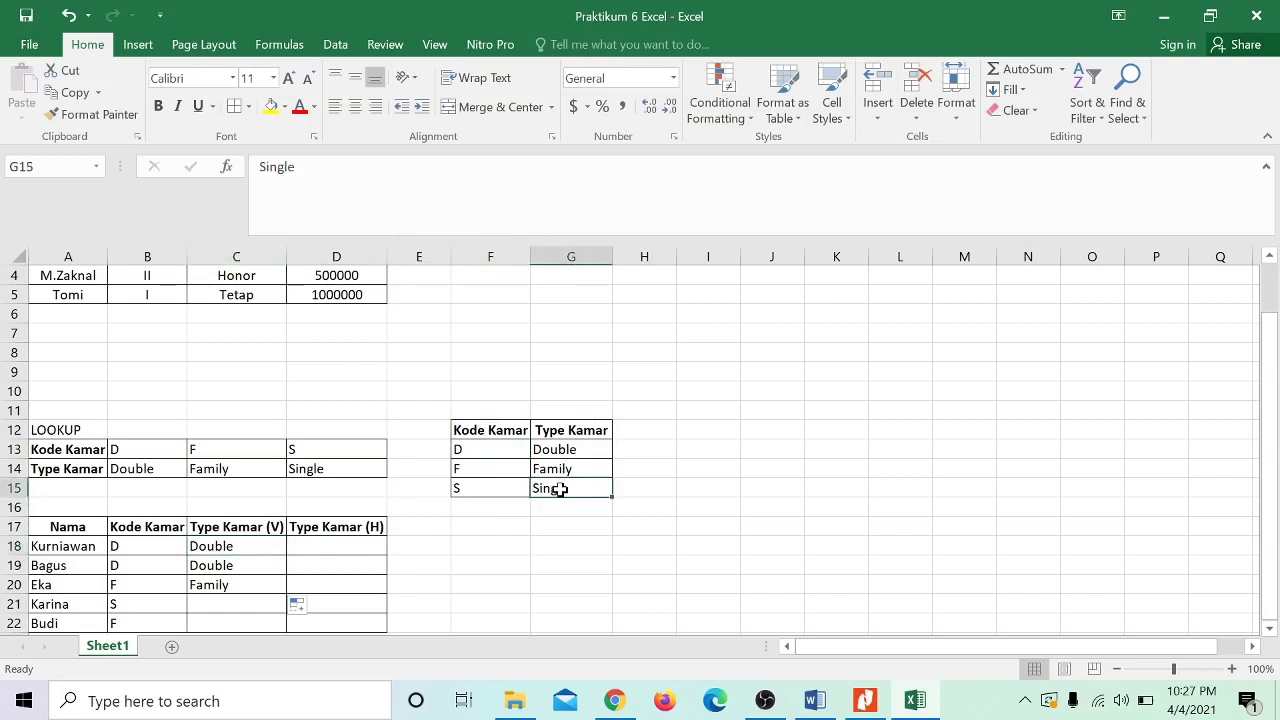
left_click(222, 547)
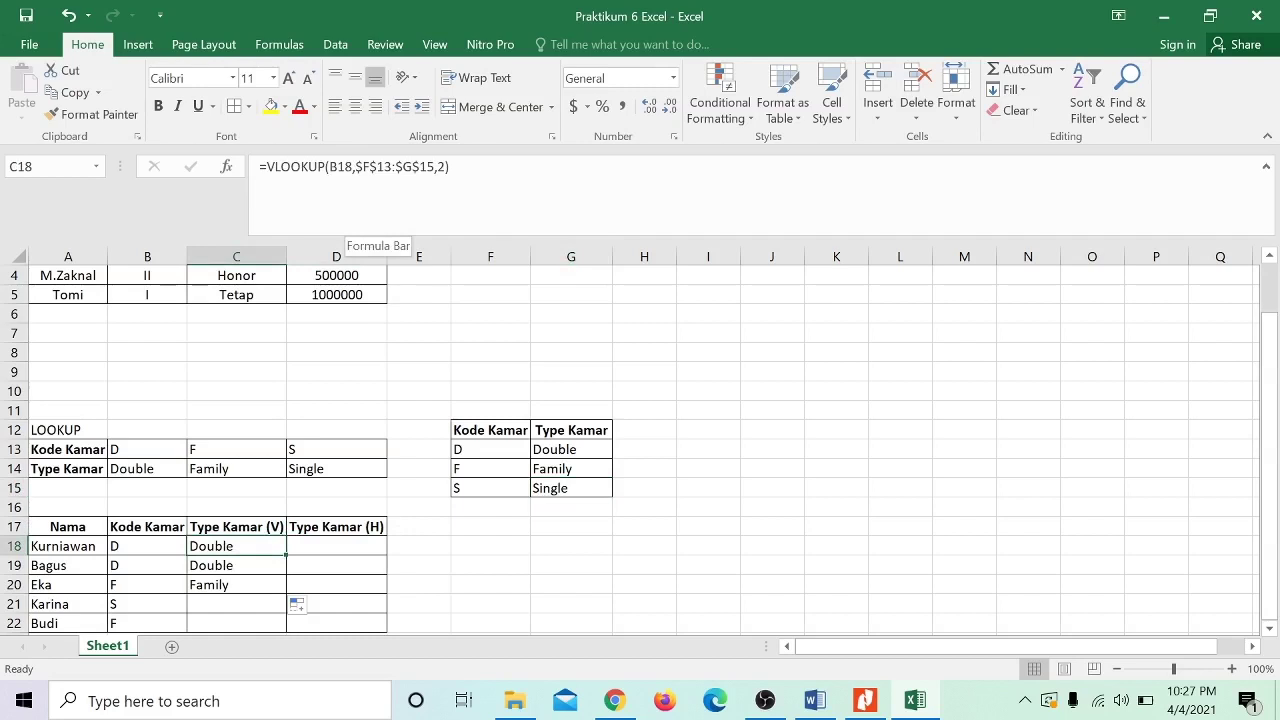
left_click(475, 451)
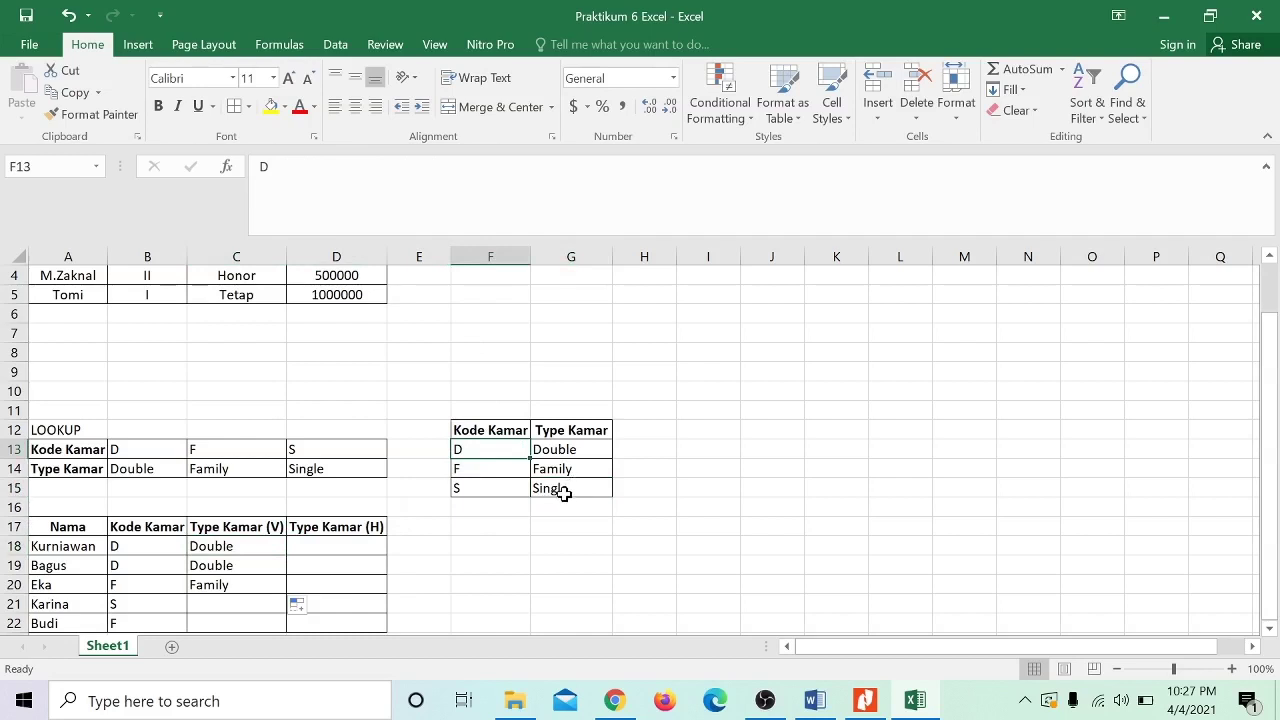
left_click(241, 549)
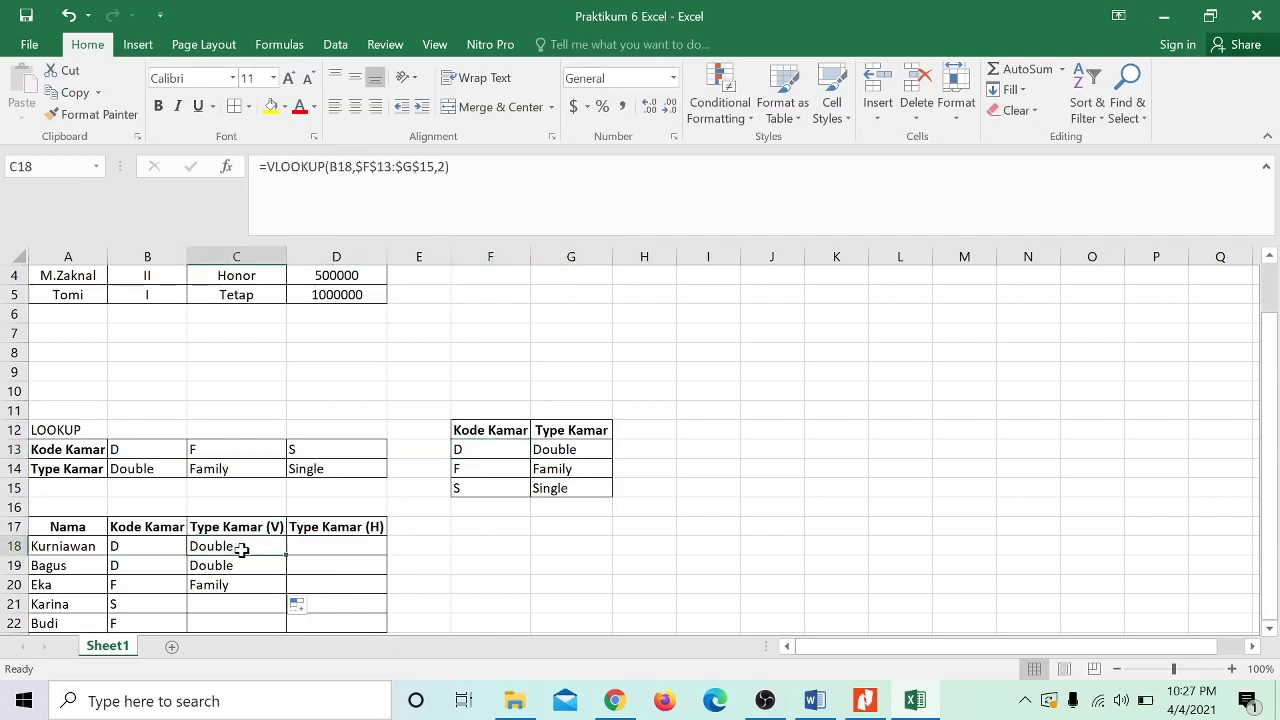
left_click(575, 482)
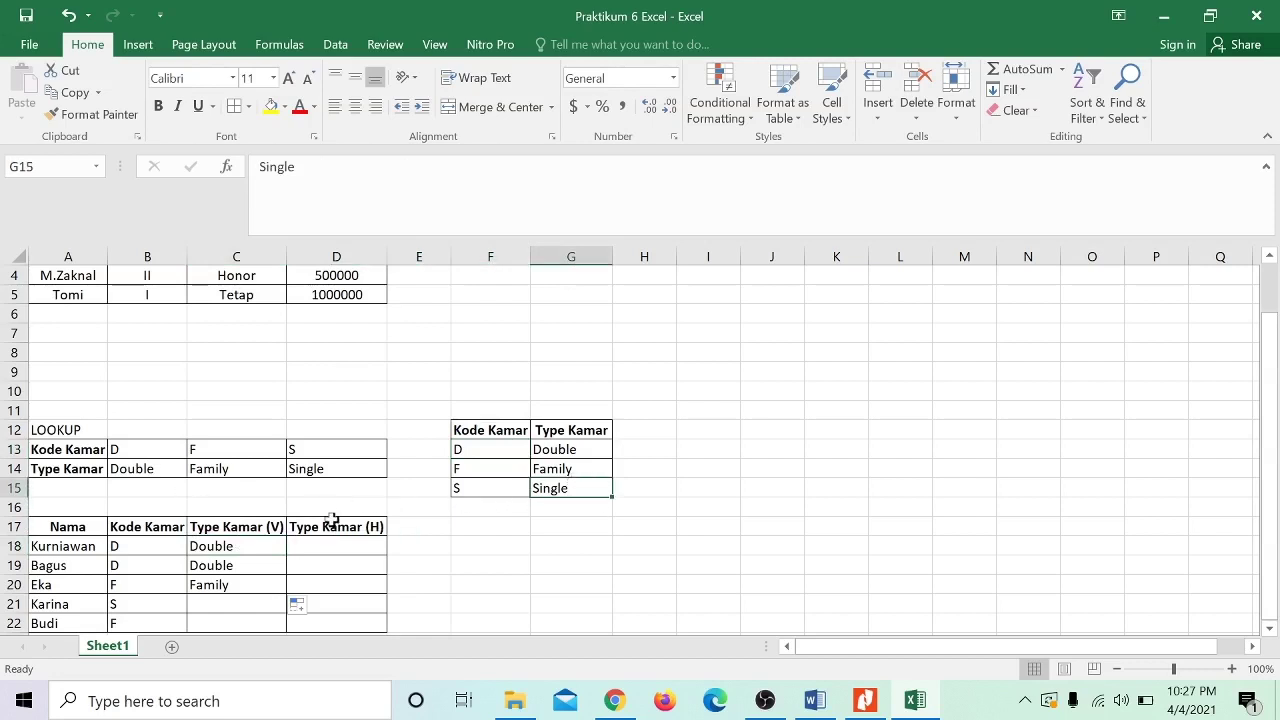
Fill the VLOOKUP formula from C20 down through C22 to complete the Type Kamar (V) column.
left_click(304, 549)
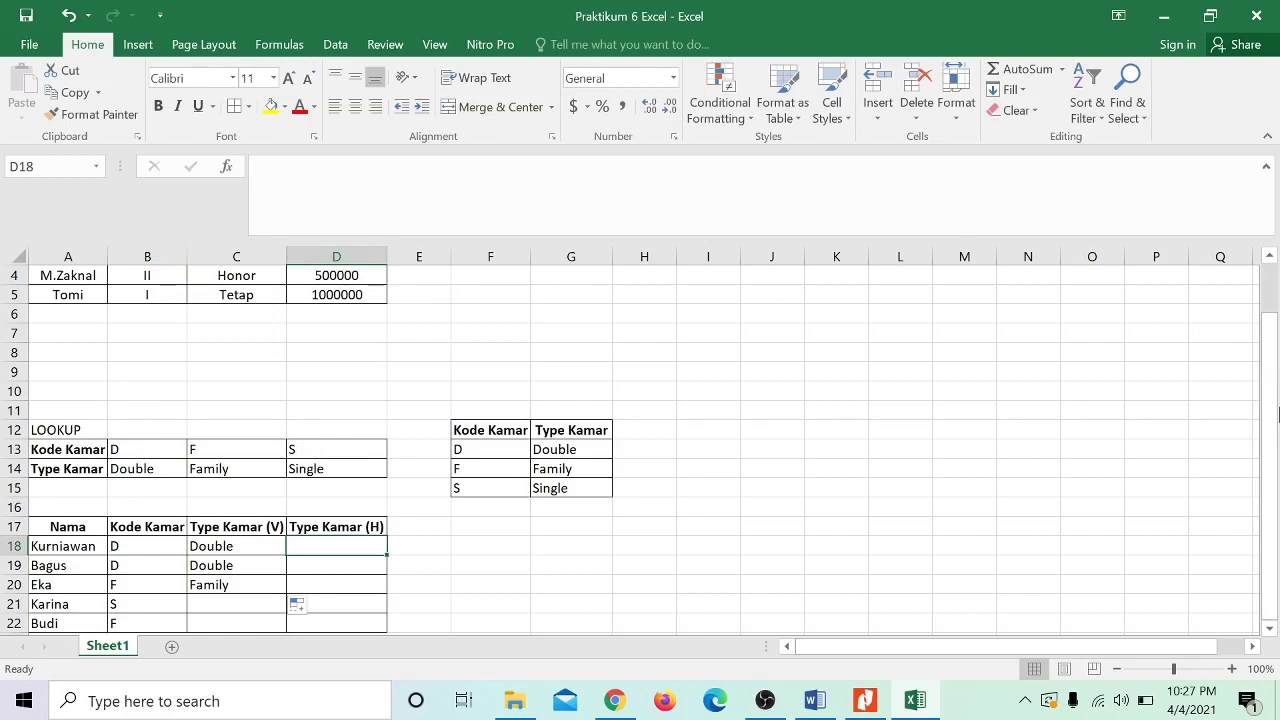
left_click(1272, 630)
left_click(1272, 630)
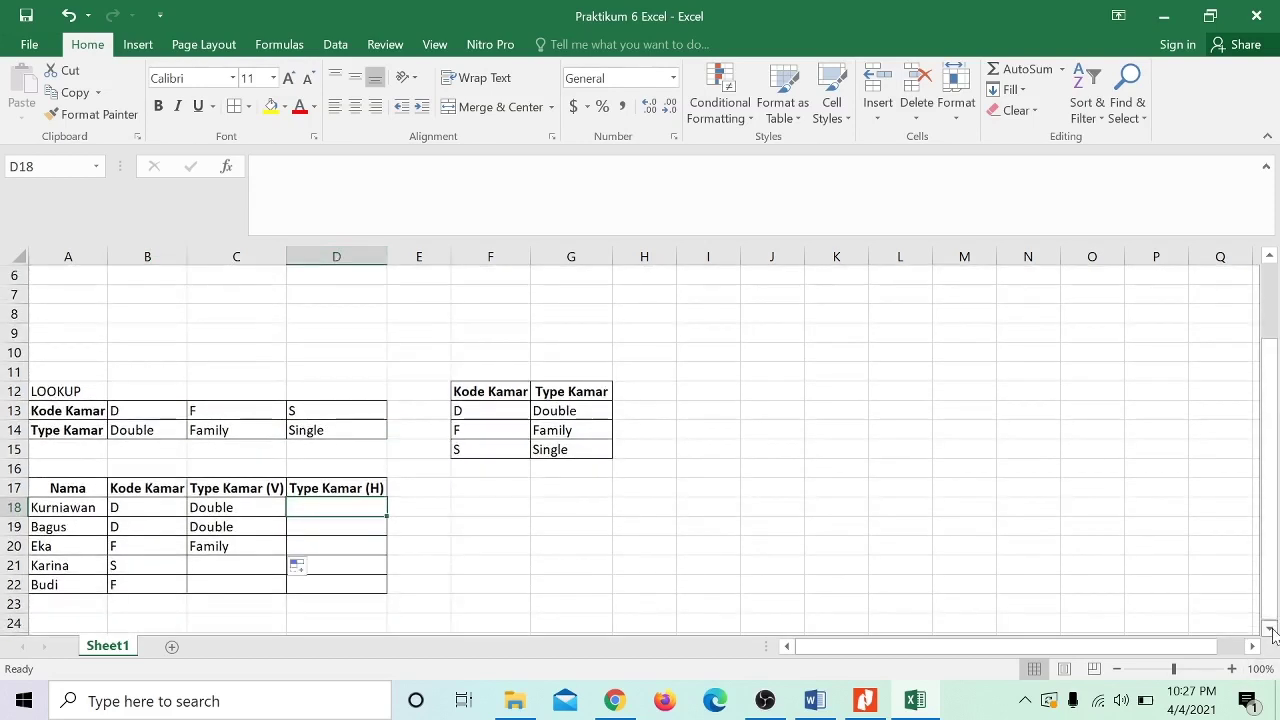
left_click(245, 543)
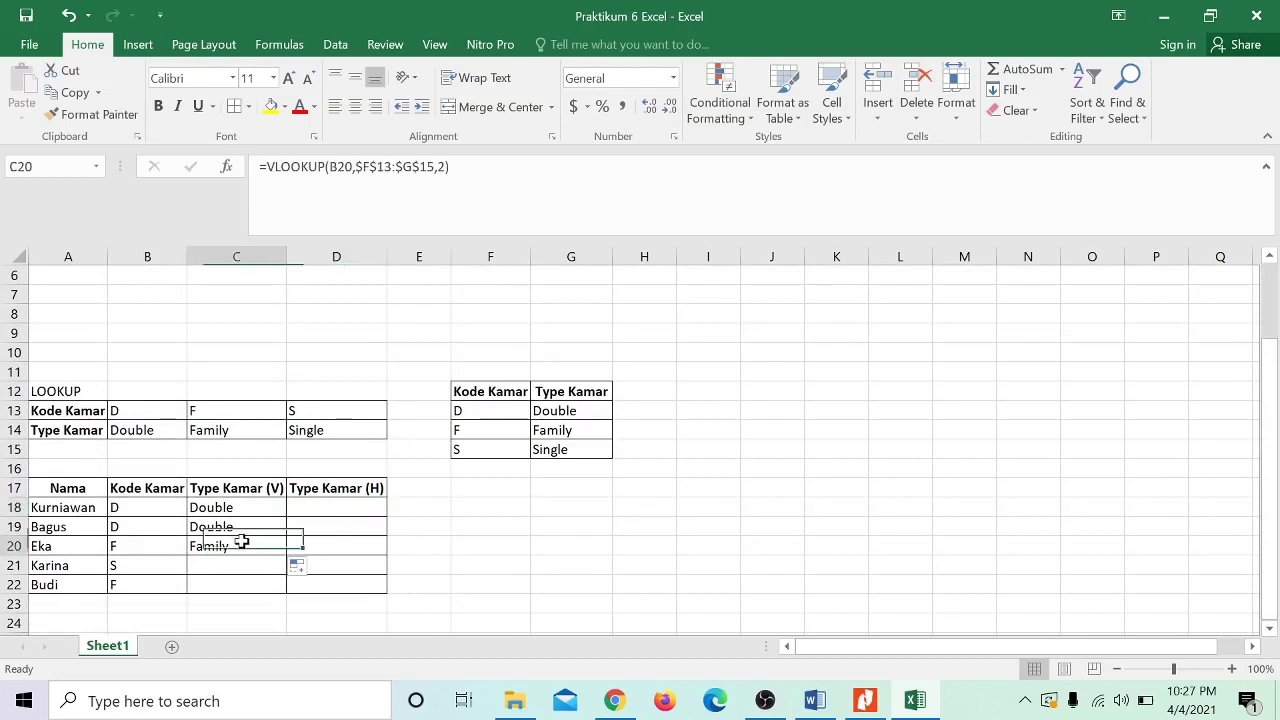
left_click_drag(290, 553, 277, 585)
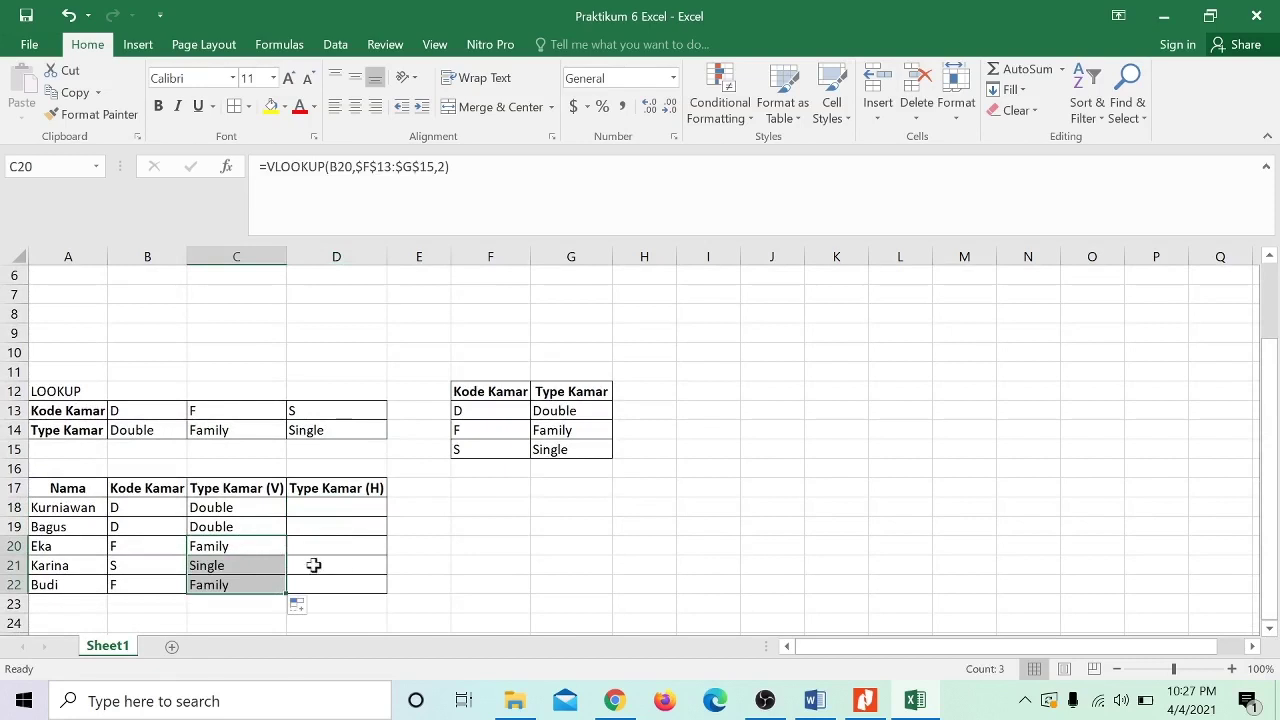
Check the Type Kamar (V) results against the Kode Kamar values in rows 18 to 21.
left_click(158, 508)
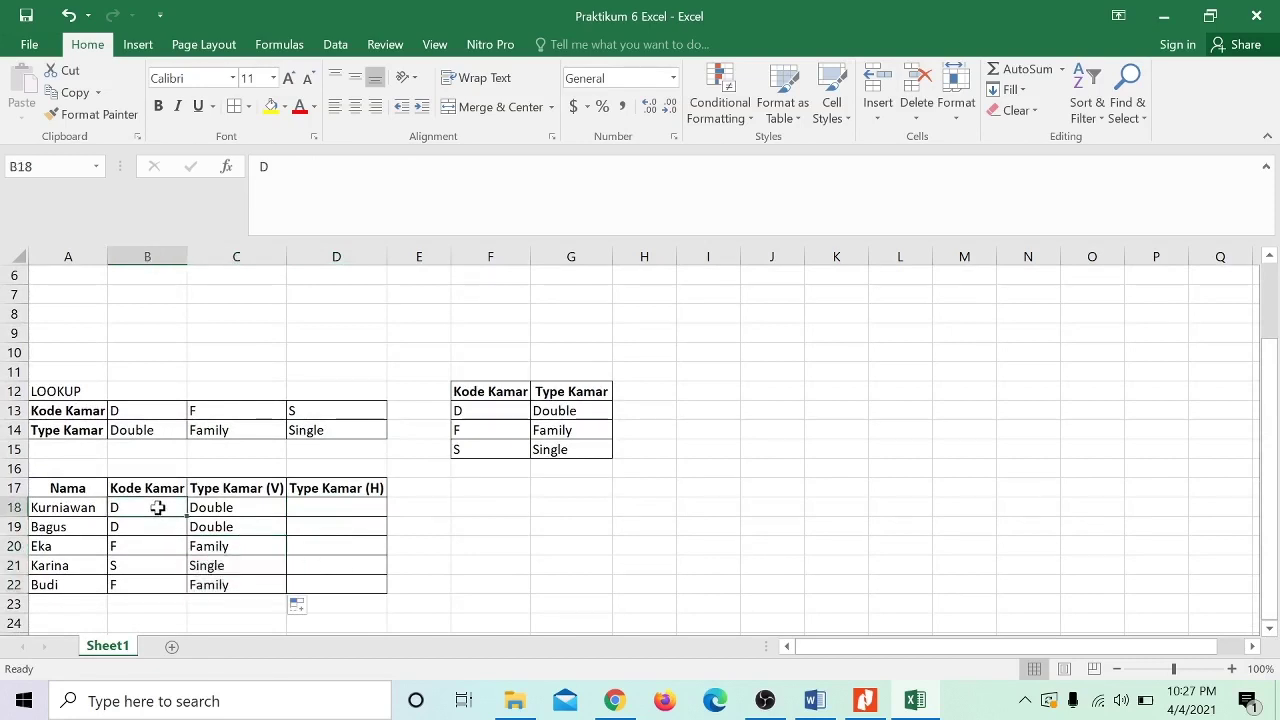
key("Right")
key("Left")
key("Left")
key("Down")
key("Down")
key("Right")
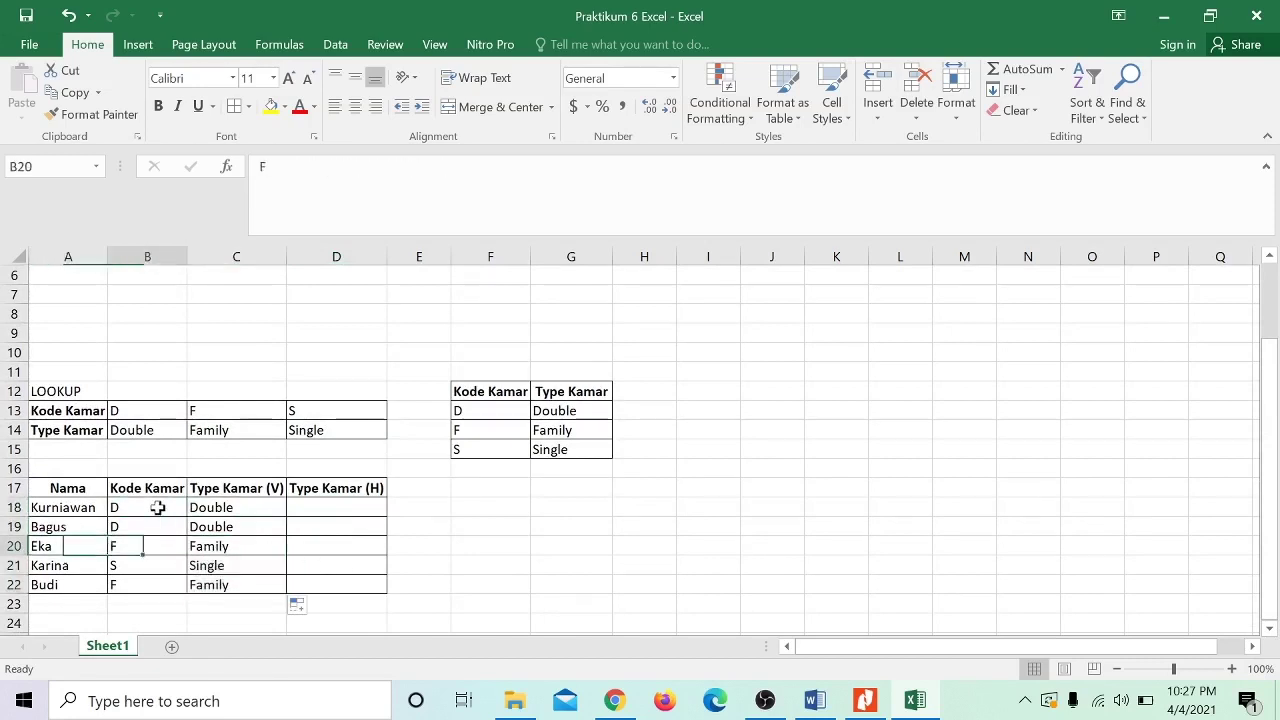
key("Right")
key("Down")
key("Left")
key("Right")
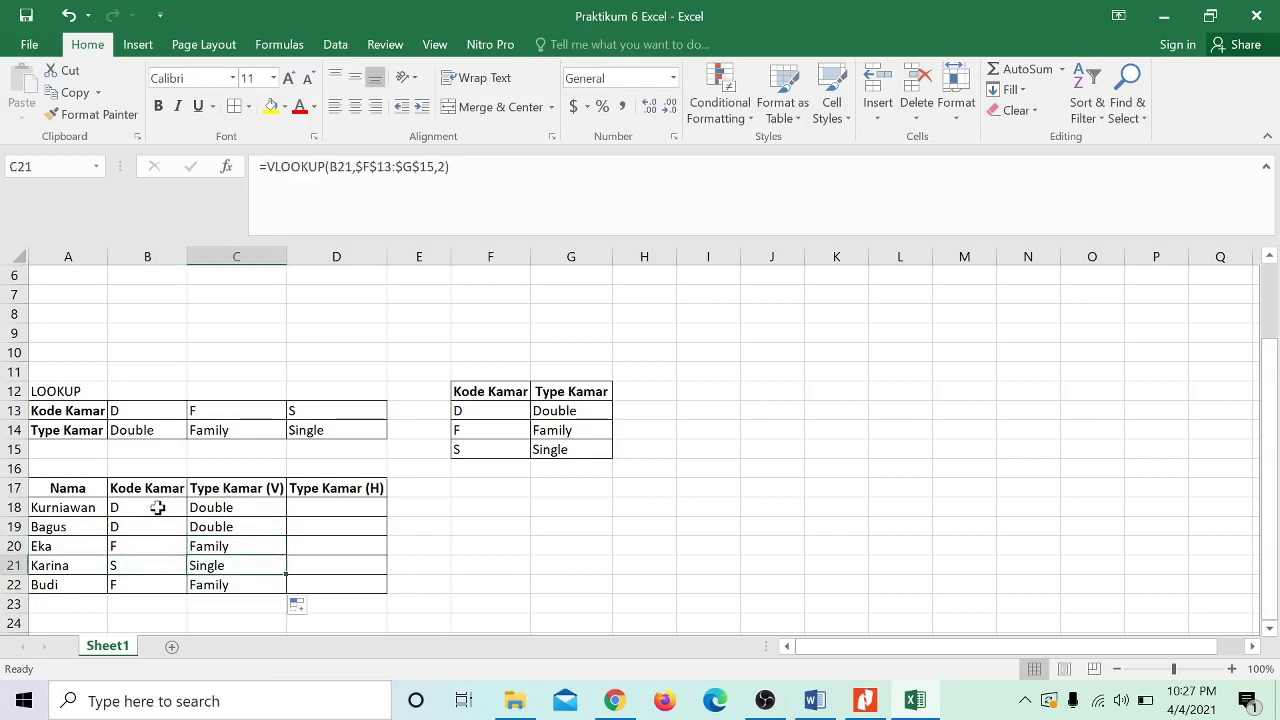
Compare the horizontal lookup table in rows 13 and 14 with the vertical lookup table starting at F12.
key("Left")
key("Up")
key("Up")
key("Up")
key("Up")
key("Up")
key("Up")
key("Up")
key("Up")
key("Down")
key("Right")
key("Right")
key("Right")
key("Right")
key("Up")
key("Up")
Examine the horizontal lookup table across A14:D14, then the VLOOKUP formula in C18.
key("Left")
key("Left")
key("Left")
key("Left")
key("Left")
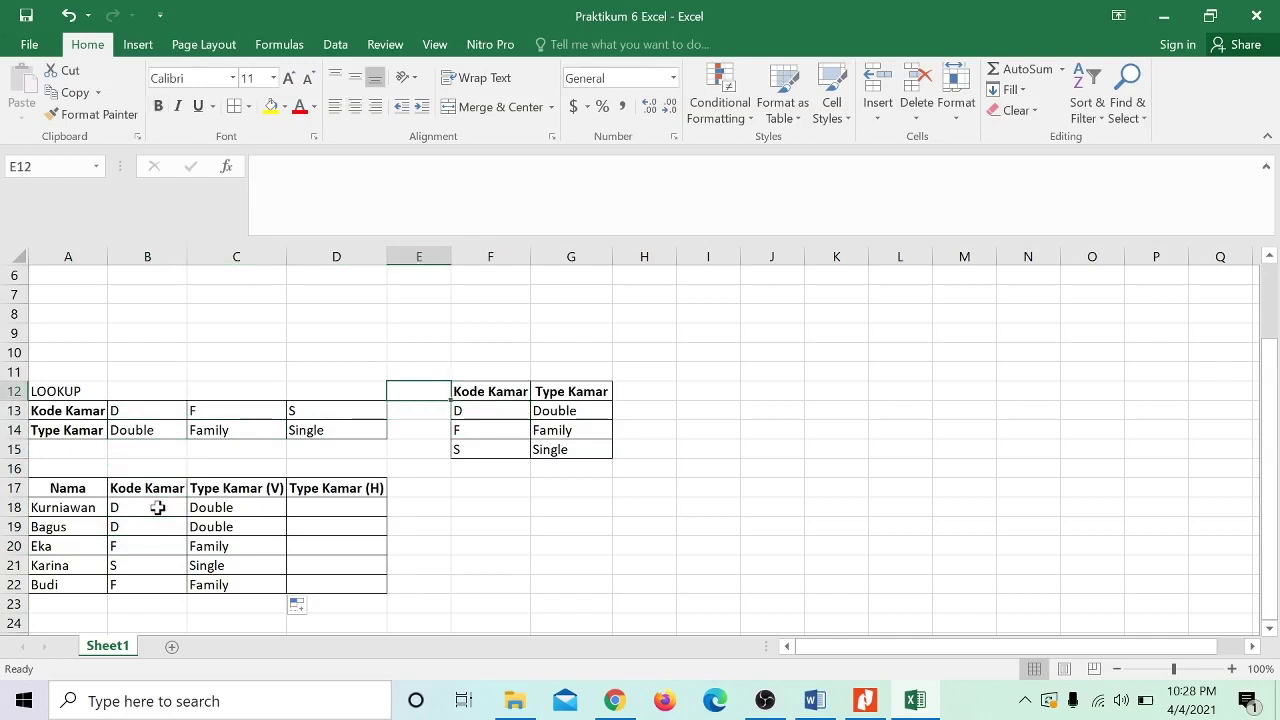
key("Down")
key("Down")
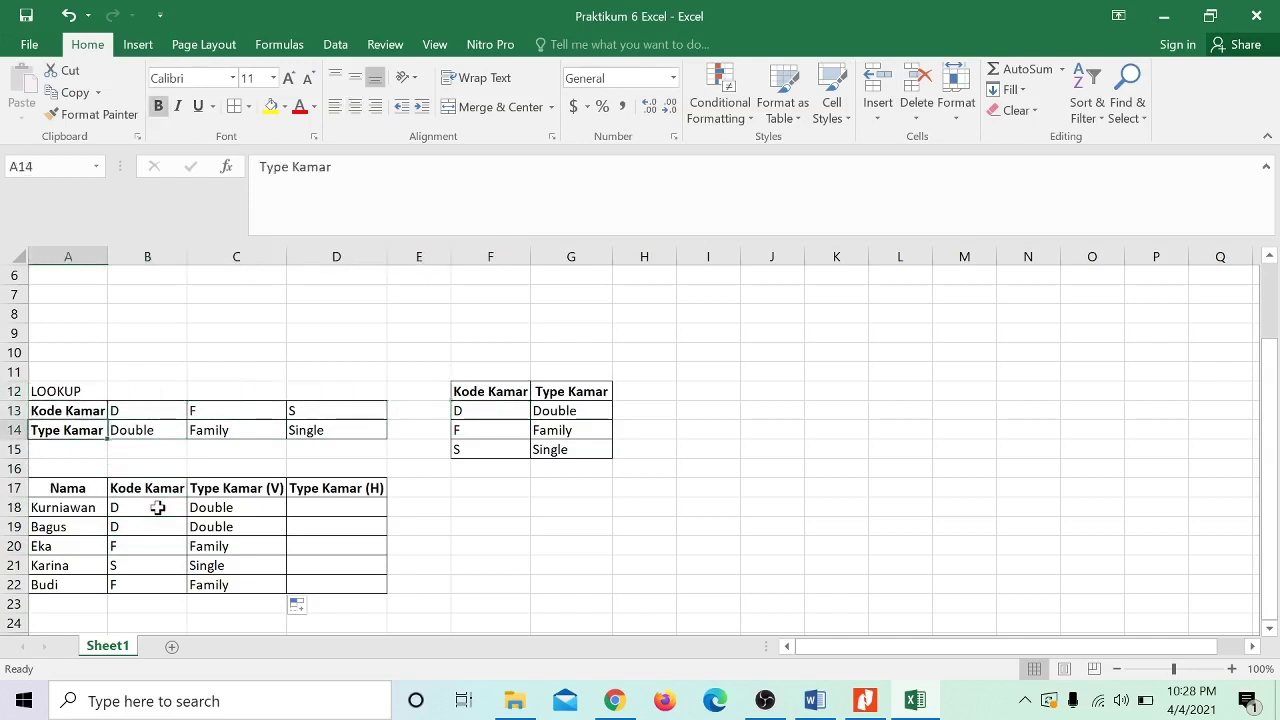
key("Right")
key("Right")
key("Right")
key("Down")
key("Down")
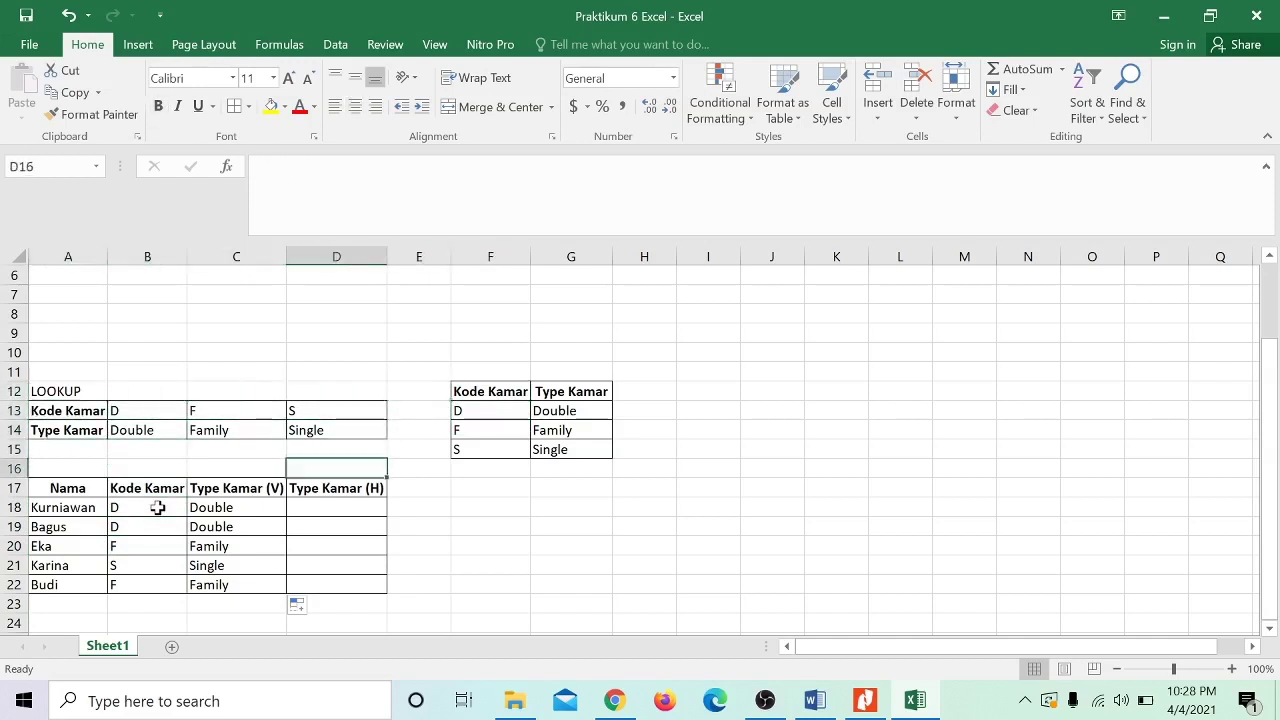
key("Down")
key("Down")
key("Left")
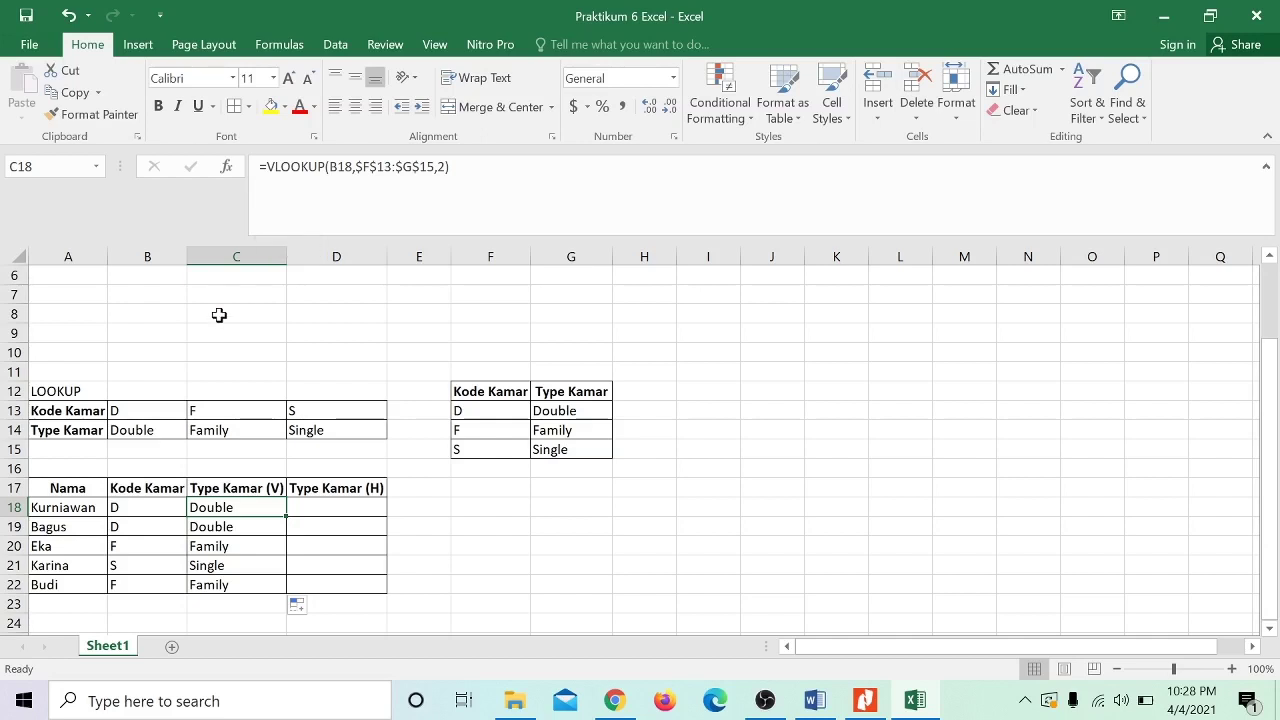
Examine how the VLOOKUP formula in C18 uses the room code in B18 and the vertical lookup table F13:G15.
left_click(156, 248)
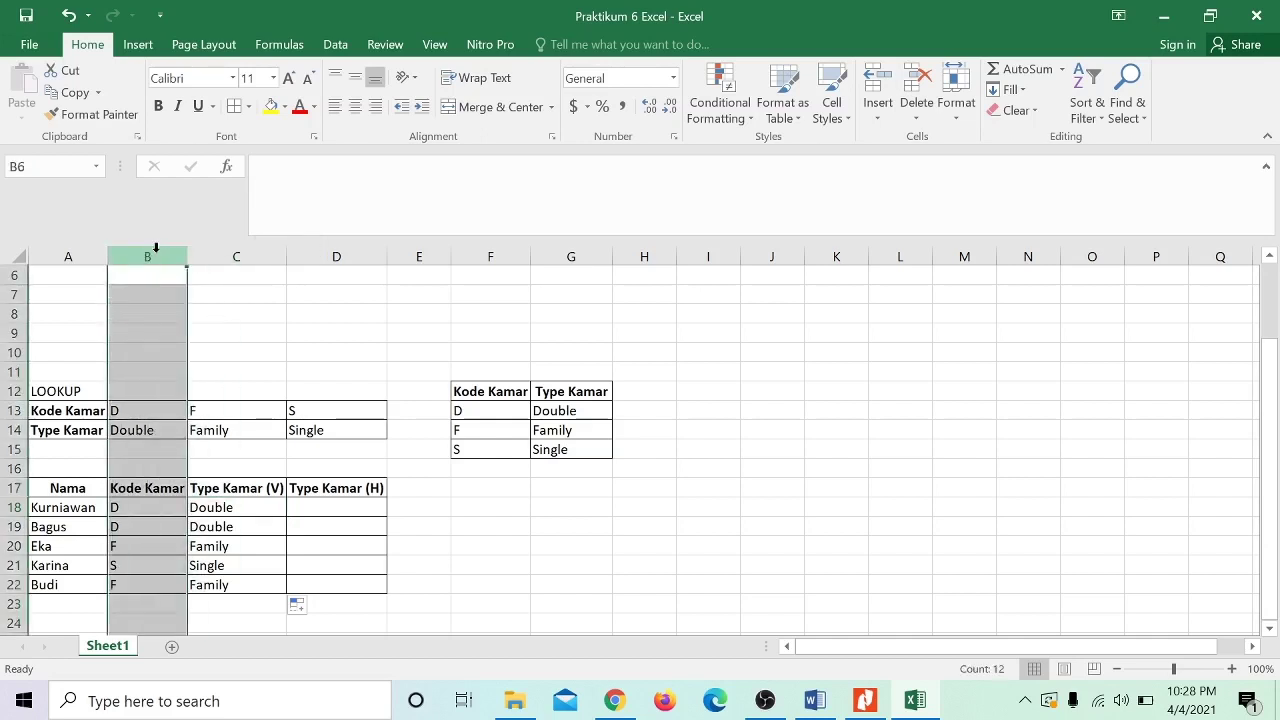
left_click(126, 507)
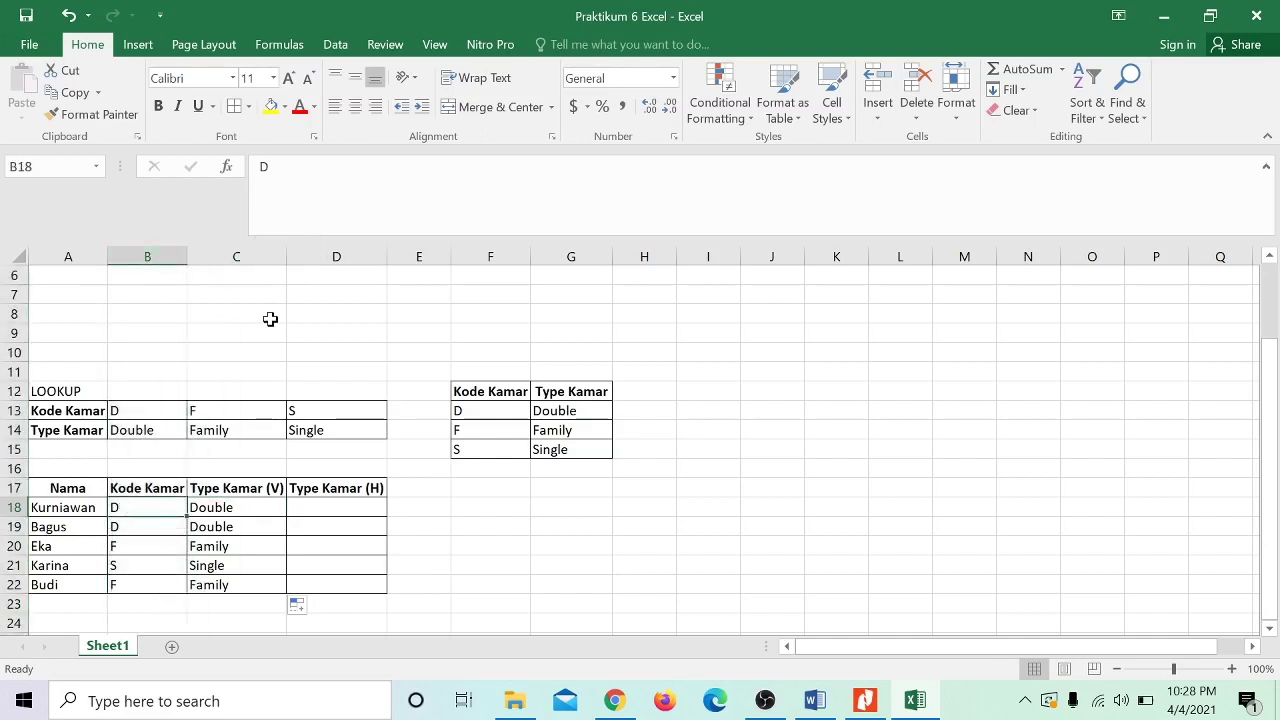
left_click(245, 505)
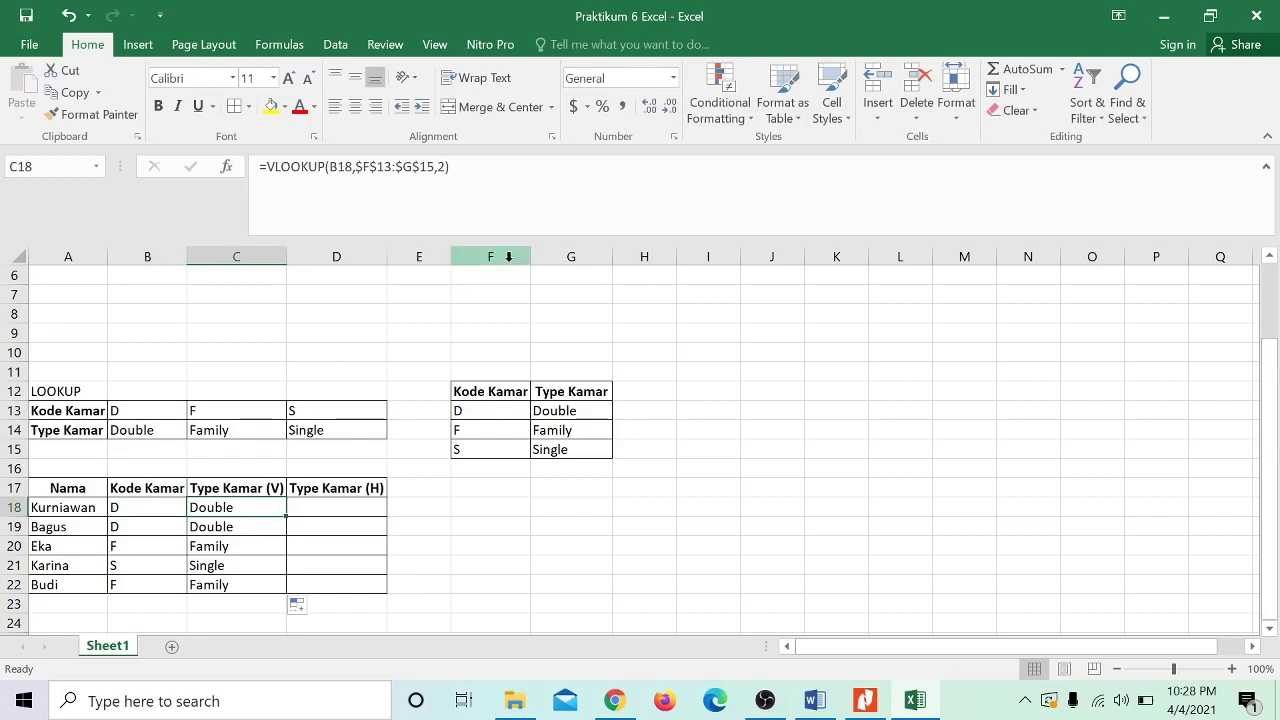
left_click(468, 410)
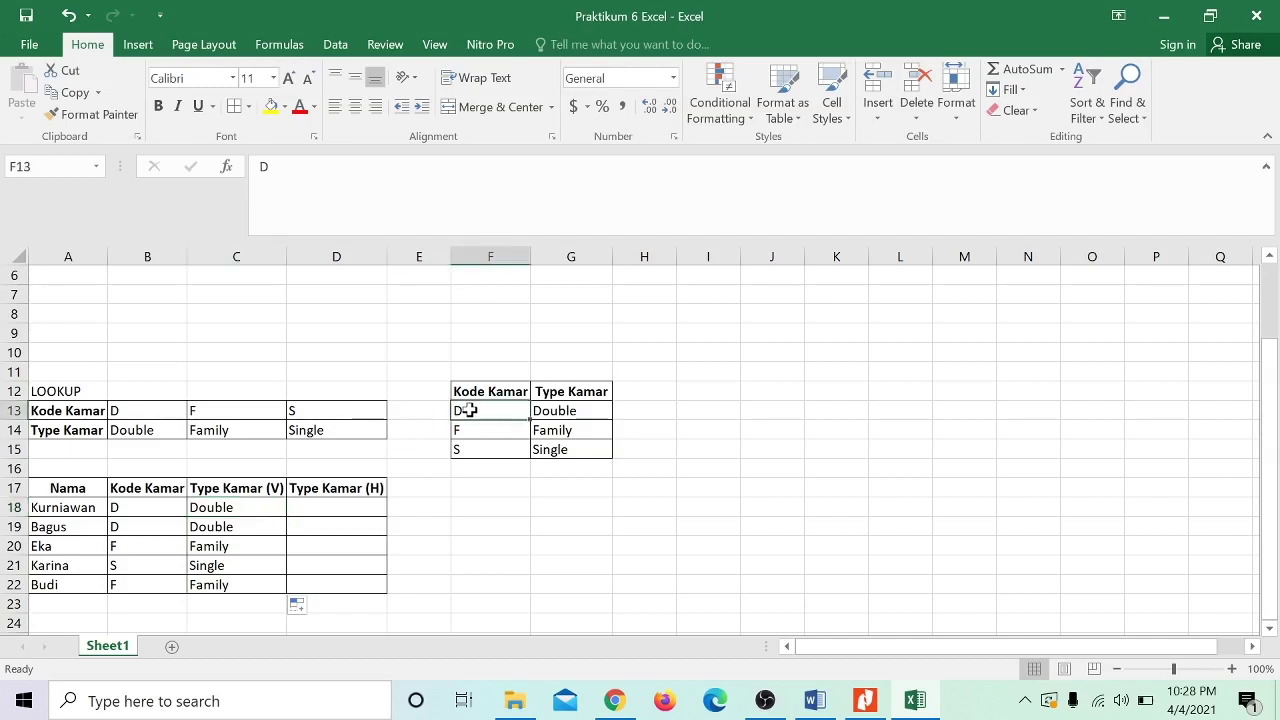
left_click(251, 505)
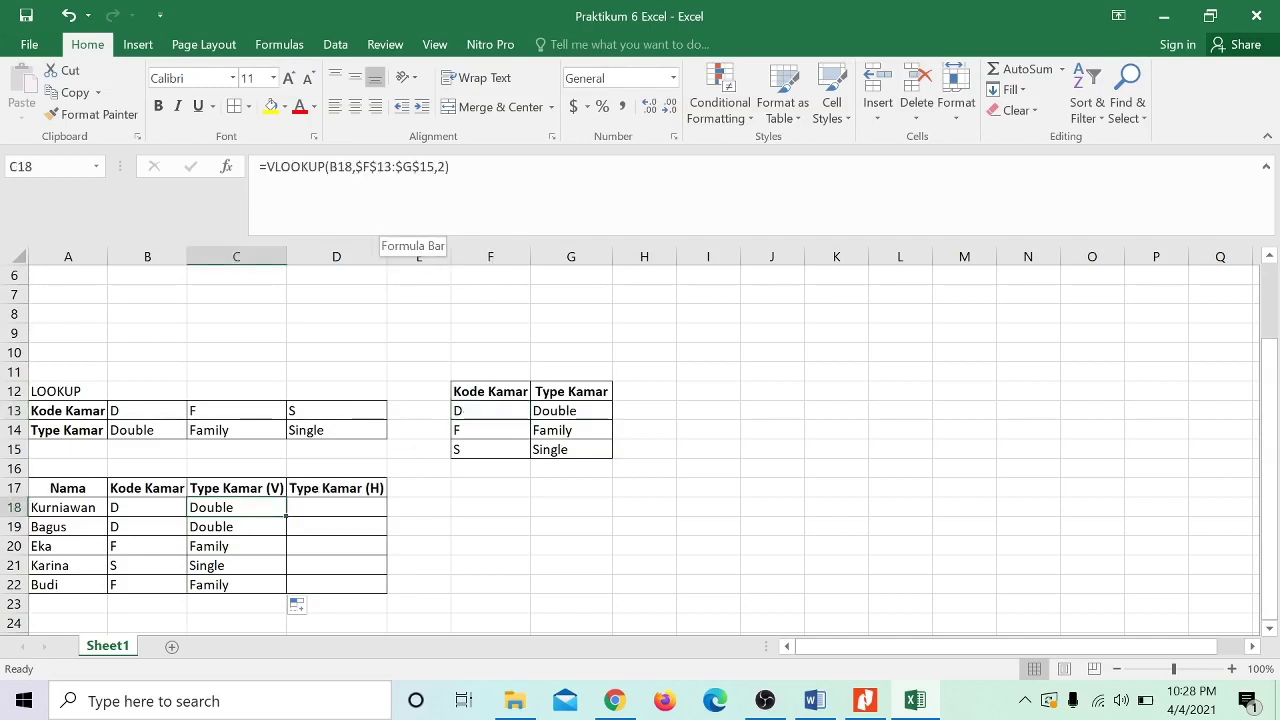
left_click(393, 228)
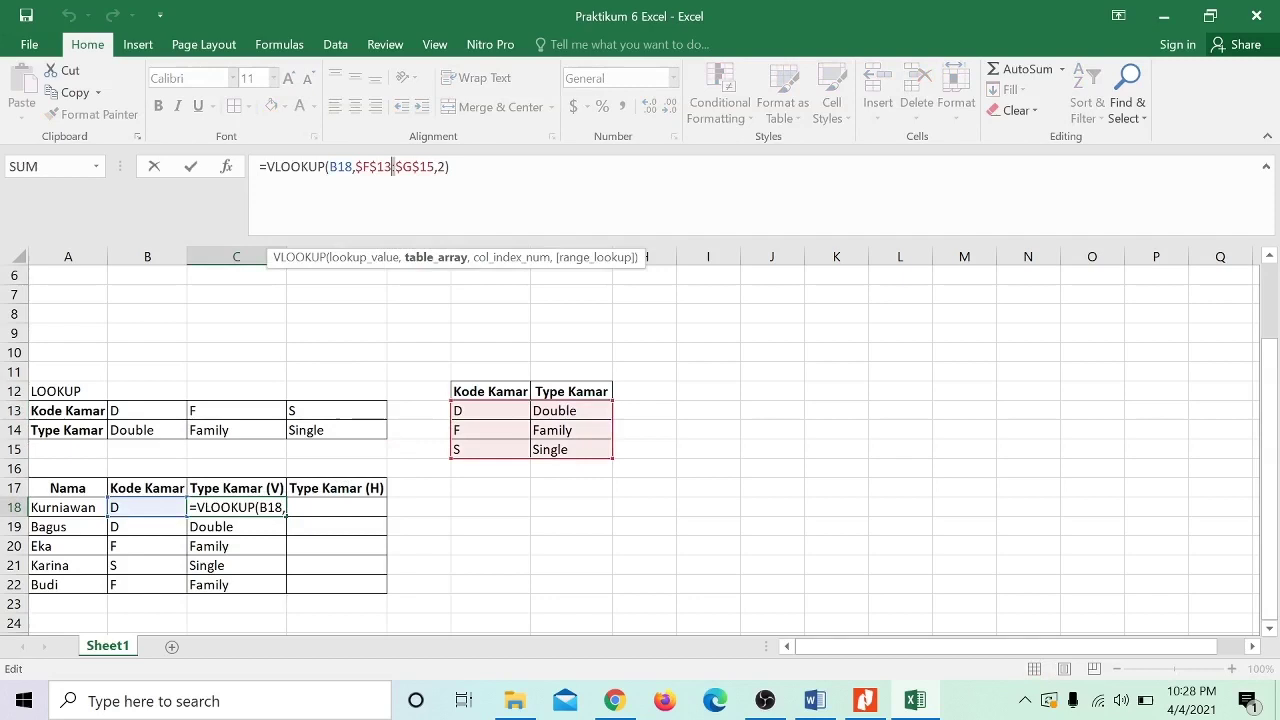
left_click(491, 343)
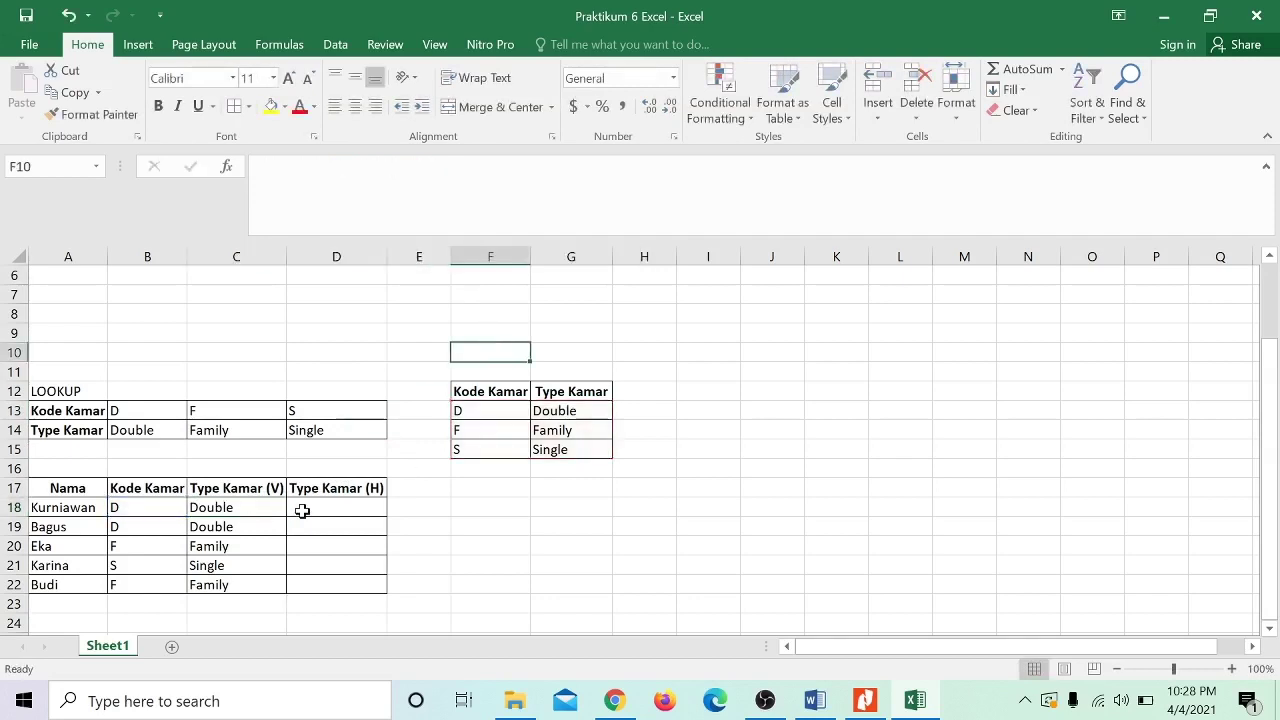
left_click(273, 509)
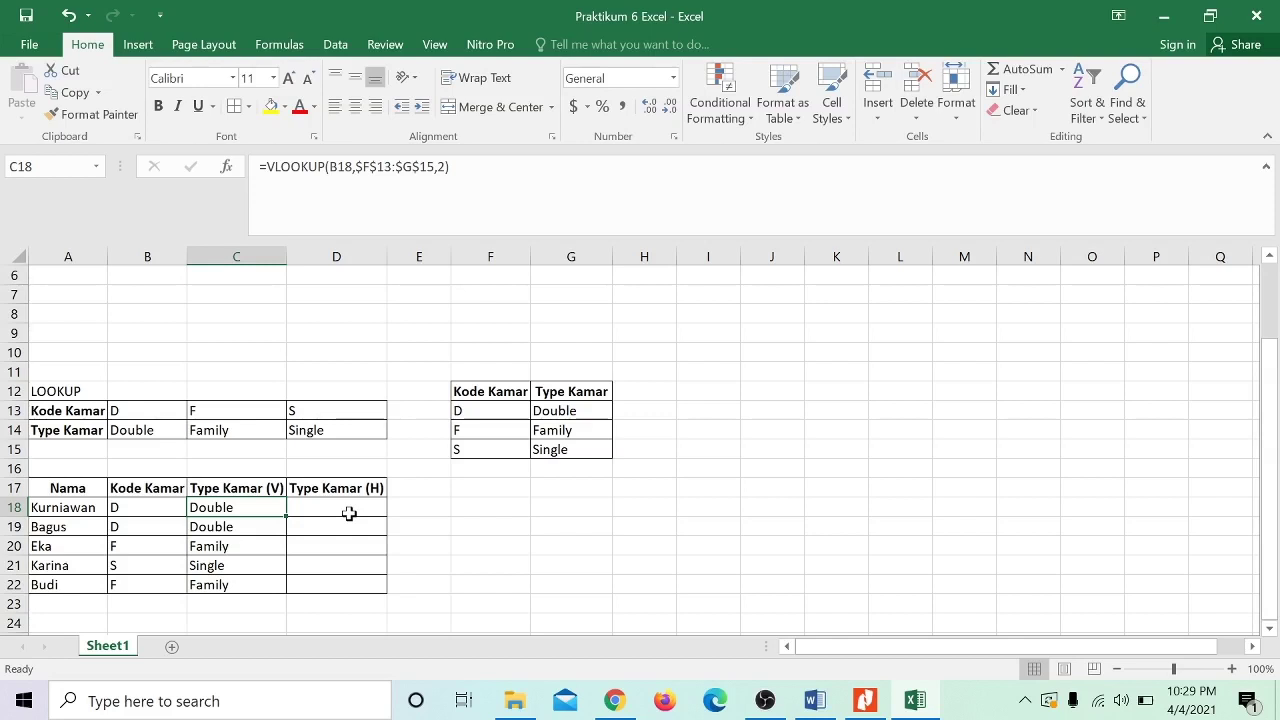
Return to the start of the worksheet at D1 to review the completed IF table with its Status and Gaji columns.
left_click(371, 386)
key("Up")
key("Up")
key("Up")
key("Up")
key("Up")
key("Up")
key("Up")
key("Up")
key("Up")
key("Up")
key("Up")
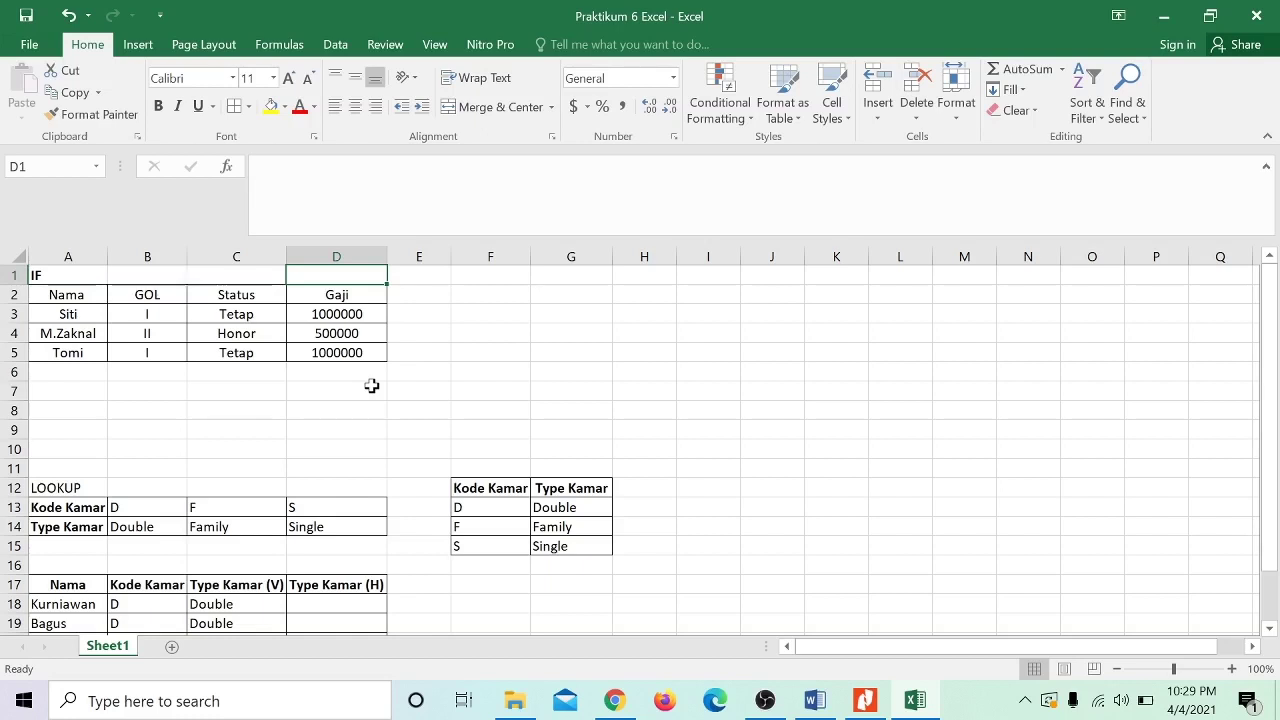
Switch to the Praktikum 6 module PDF in Nitro Pro and go back to its first page.
left_click(866, 701)
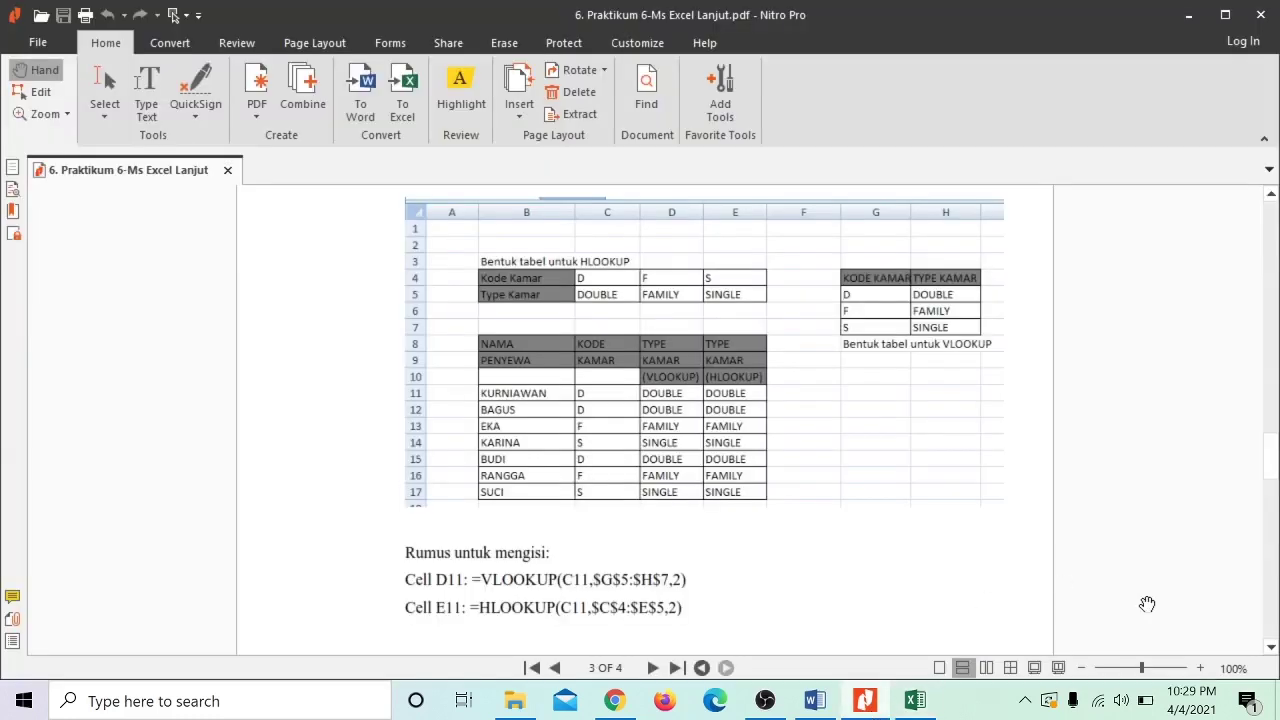
left_click_drag(1272, 462, 1273, 176)
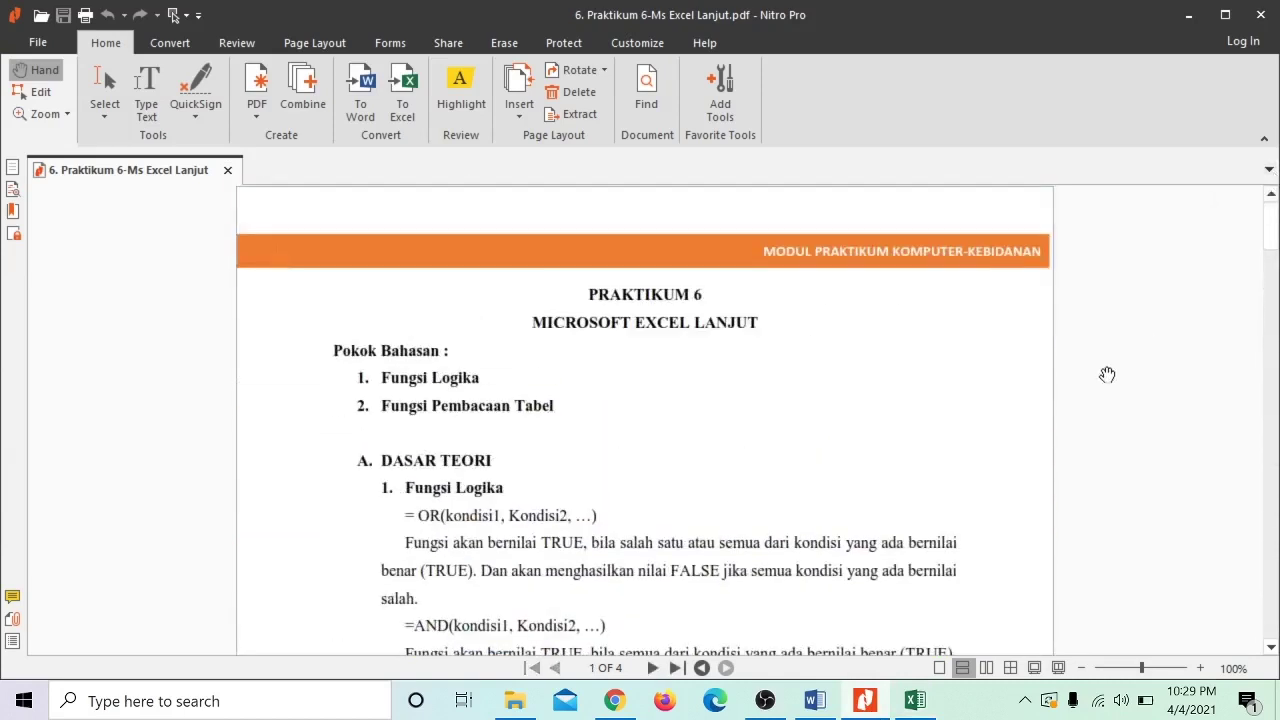